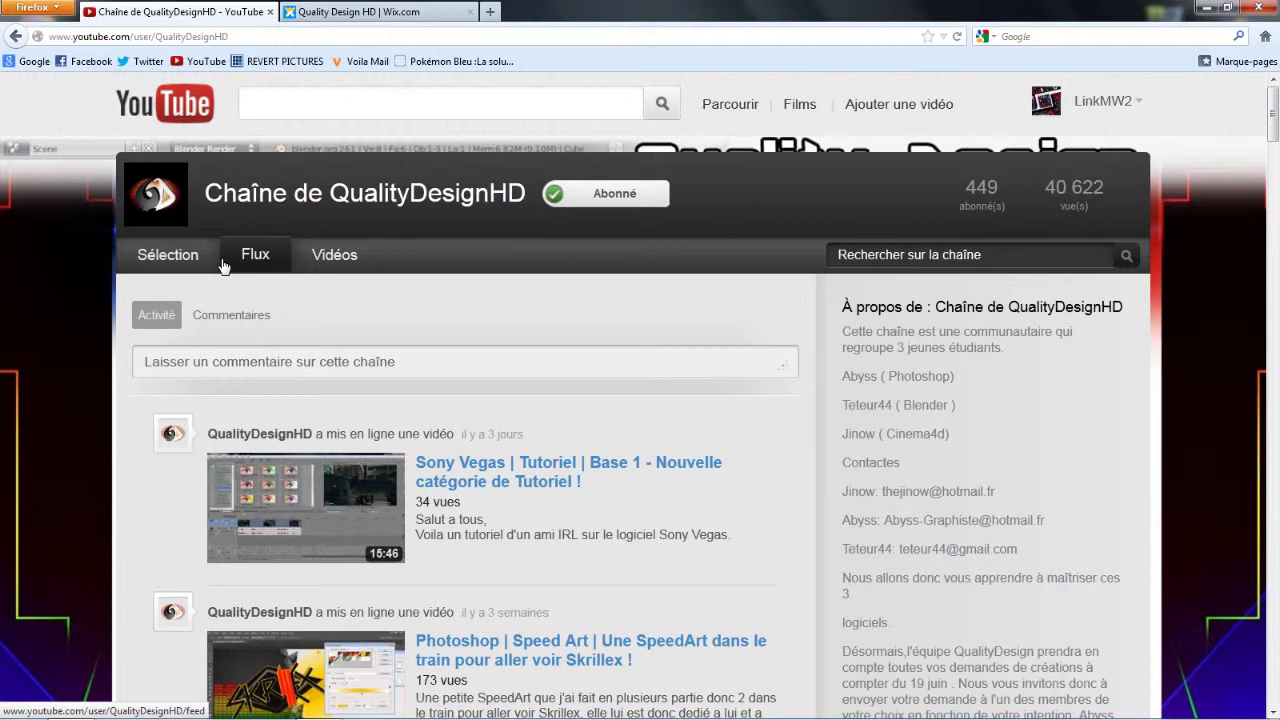
# - Review the QualityDesignHD channel name and each member's software specialty in the channel description by highlighting them
pyautogui.moveTo(330, 193); pyautogui.dragTo(489, 208)
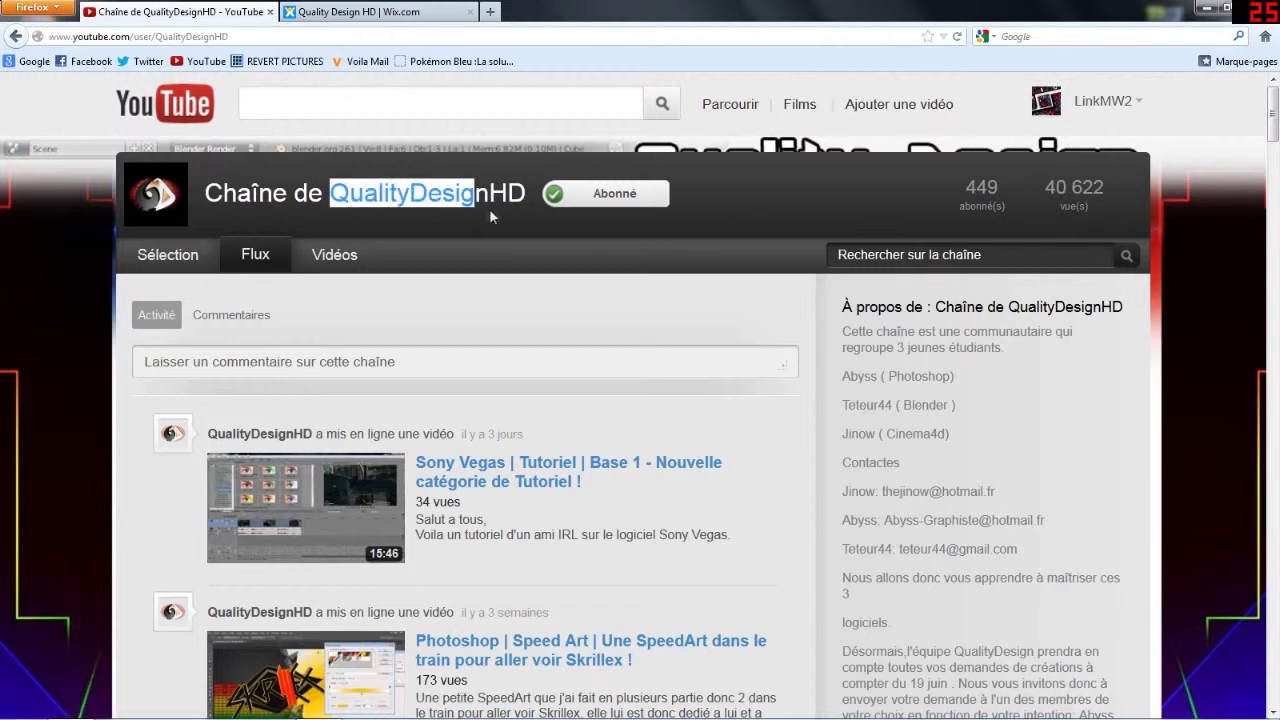
pyautogui.click(481, 234)
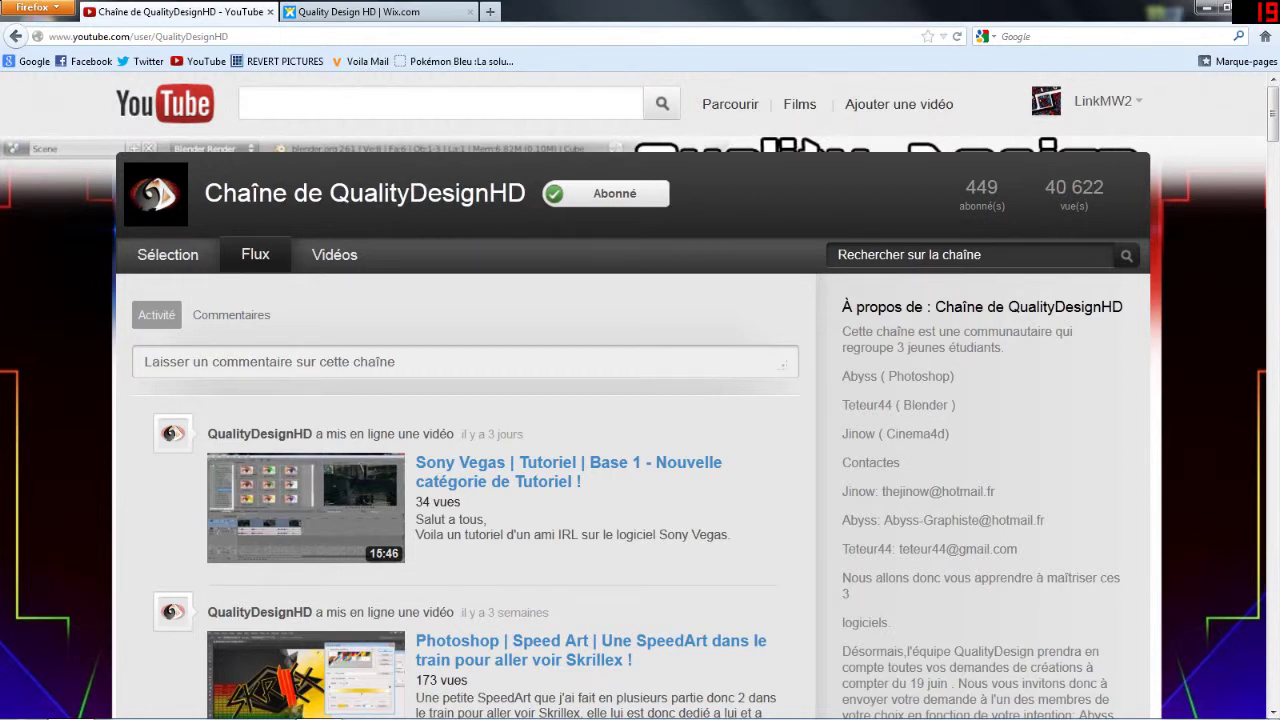
pyautogui.moveTo(330, 193); pyautogui.dragTo(526, 193)
pyautogui.click(536, 217)
pyautogui.moveTo(842, 376); pyautogui.dragTo(953, 376)
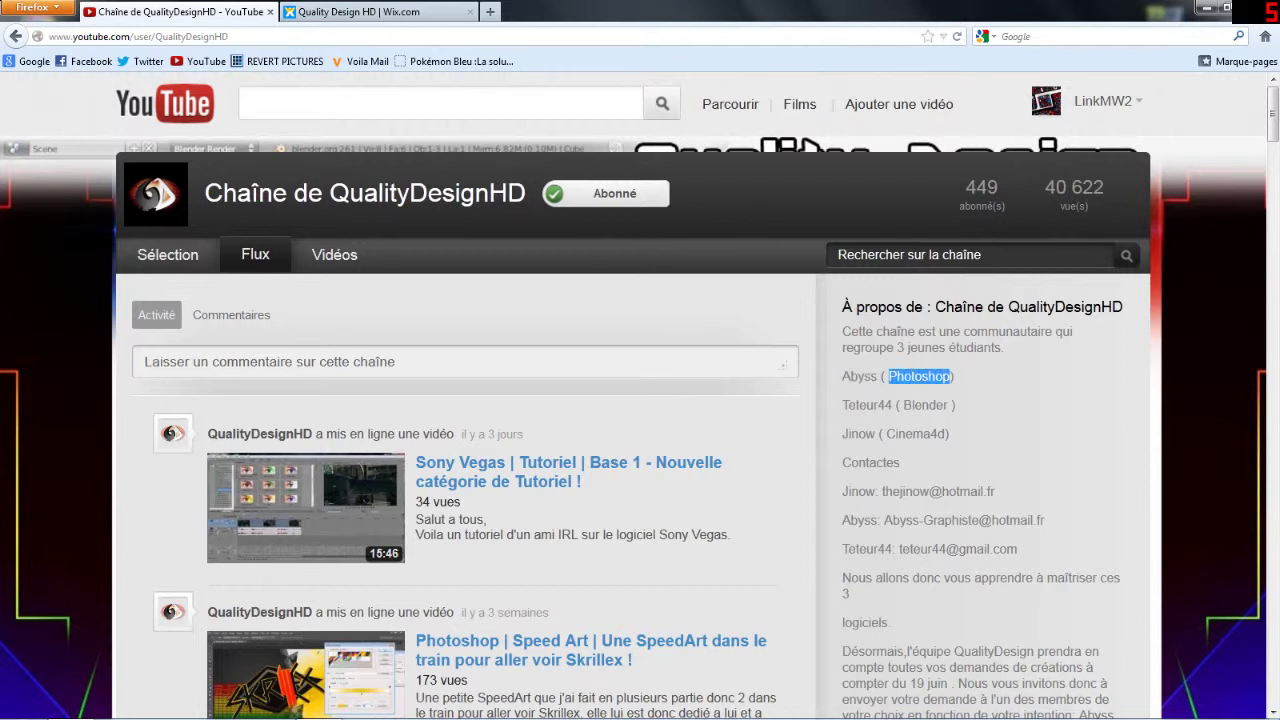
pyautogui.moveTo(842, 405); pyautogui.dragTo(944, 405)
pyautogui.moveTo(842, 434); pyautogui.dragTo(946, 434)
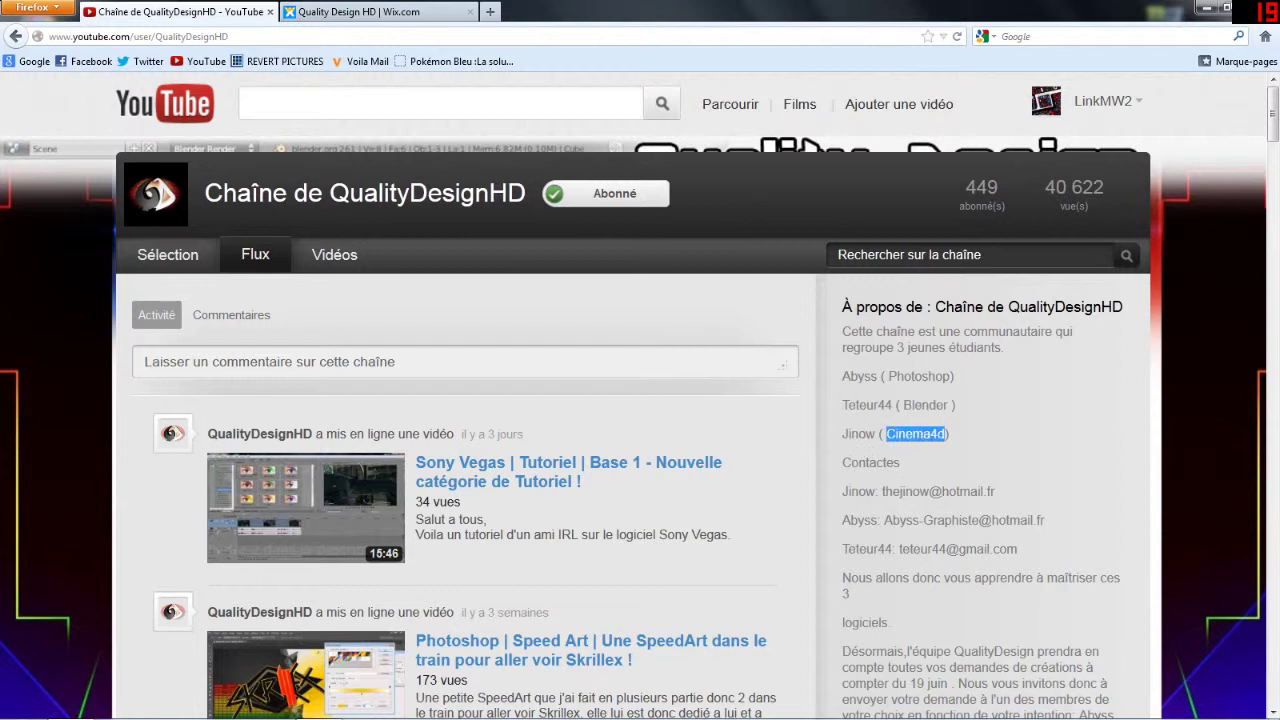
pyautogui.moveTo(842, 434); pyautogui.dragTo(877, 434)
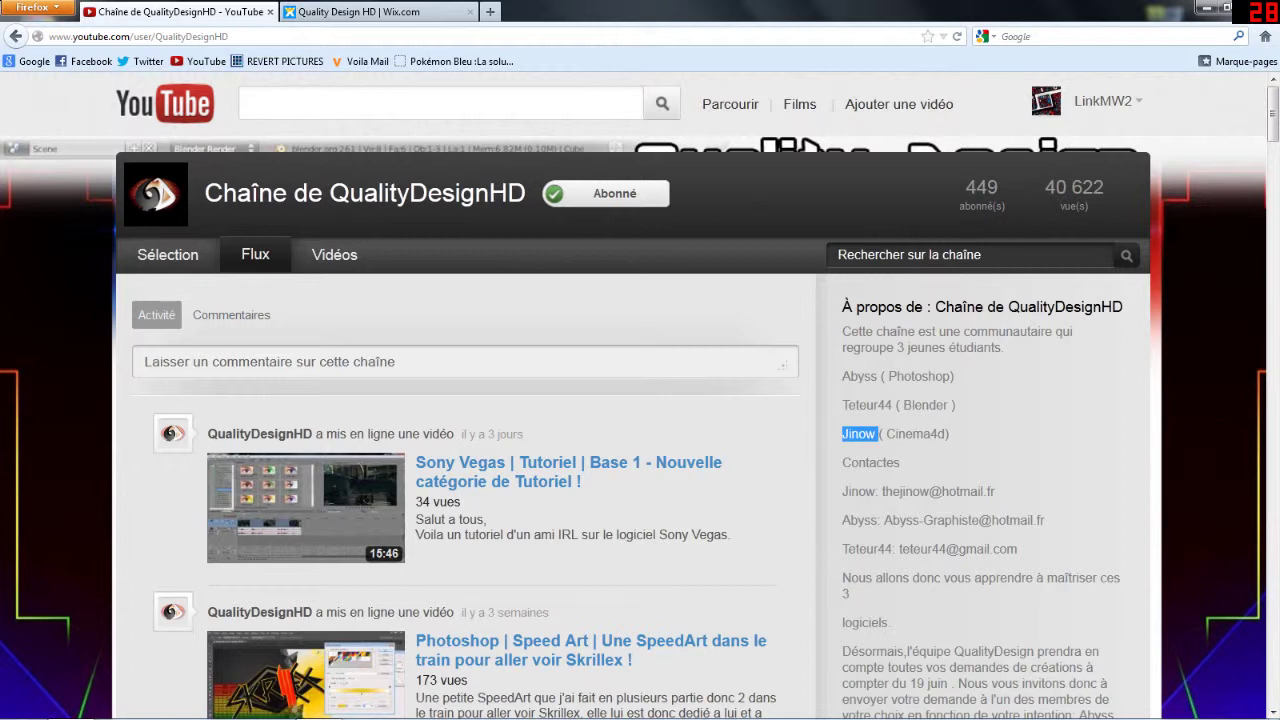
pyautogui.moveTo(330, 193); pyautogui.dragTo(540, 216)
pyautogui.click(541, 219)
# - Look through the recent tutorials and speed arts in the QualityDesignHD channel's activity feed
pyautogui.scroll(-2, 475, 530)
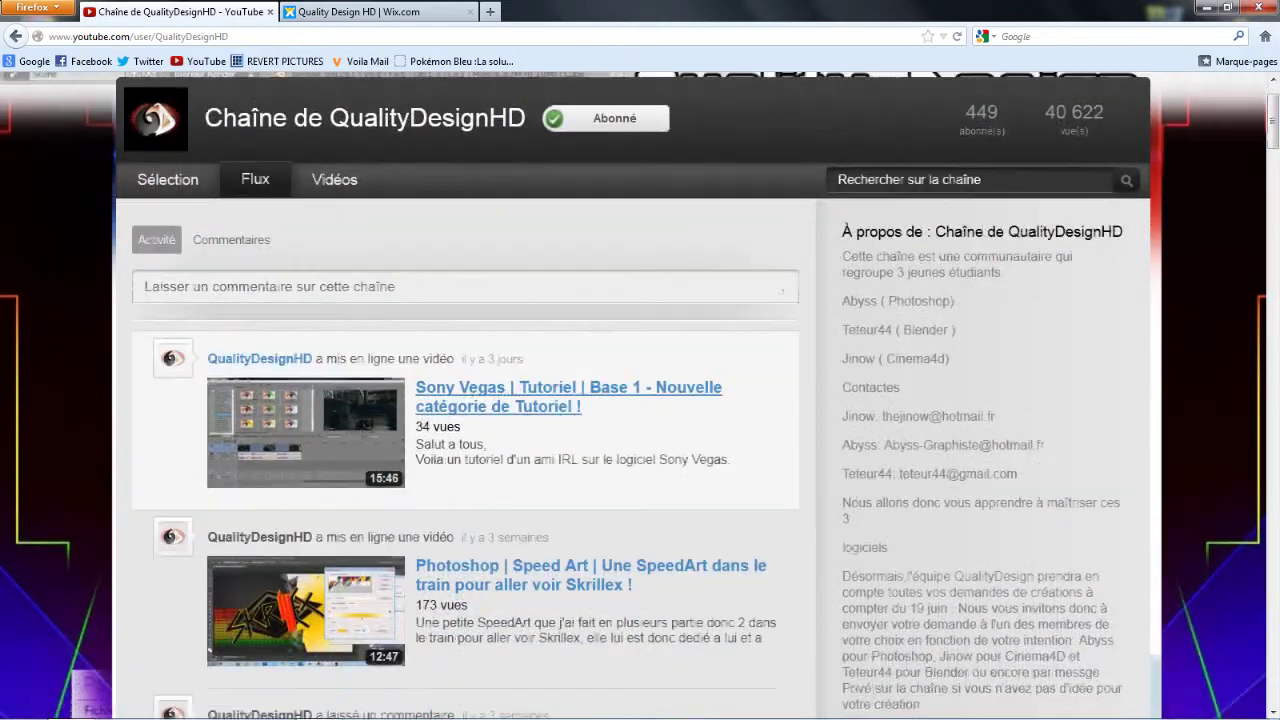
pyautogui.scroll(-2, 475, 530)
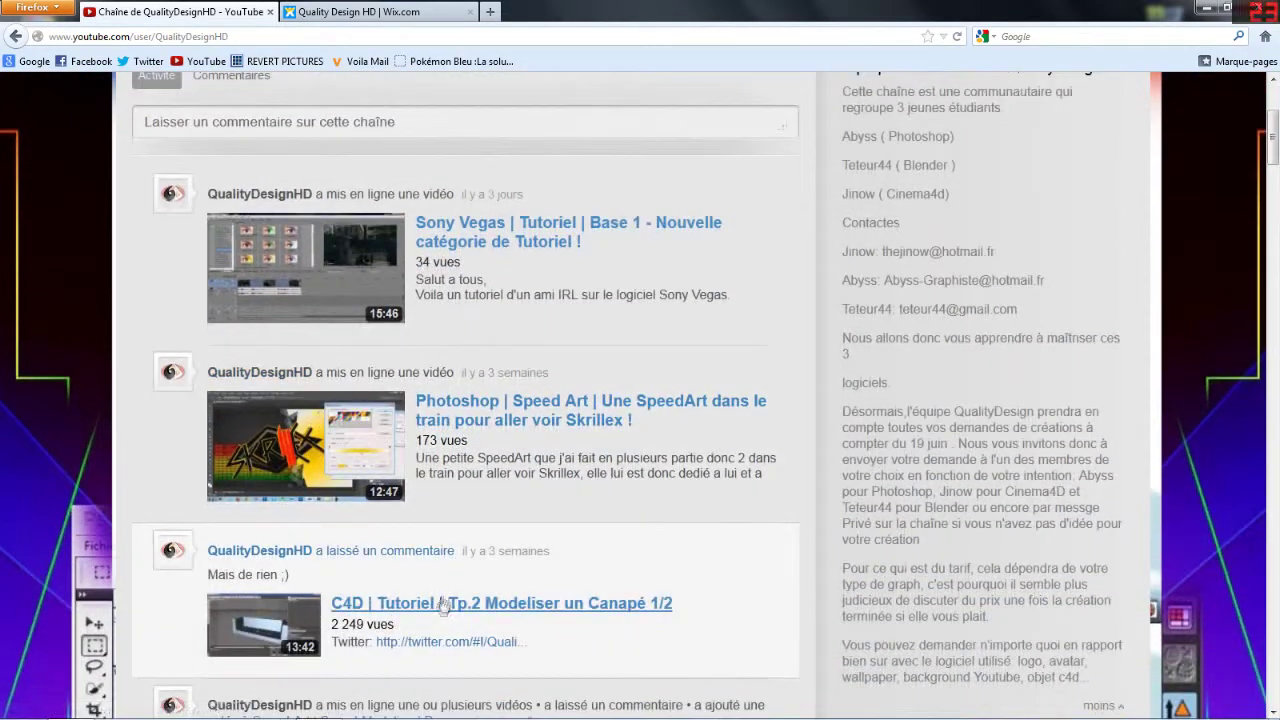
pyautogui.scroll(-2, 421, 595)
pyautogui.scroll(5, 421, 595)
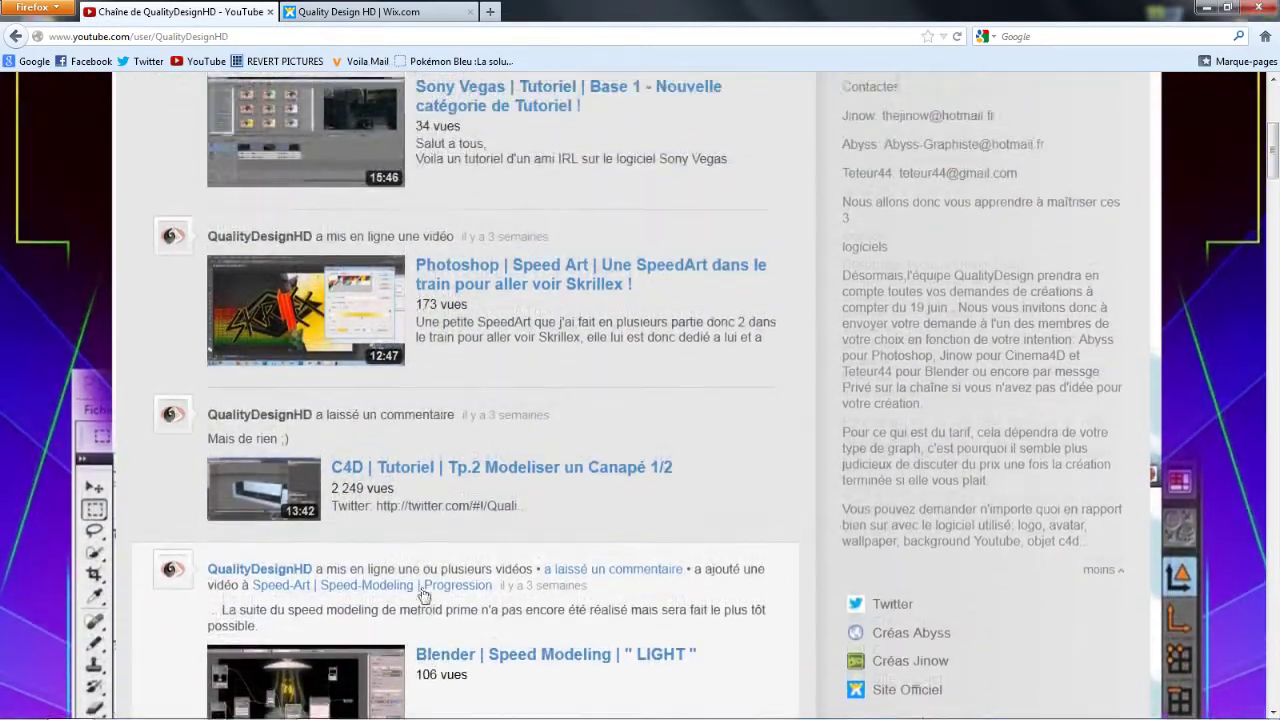
pyautogui.scroll(-2, 422, 545)
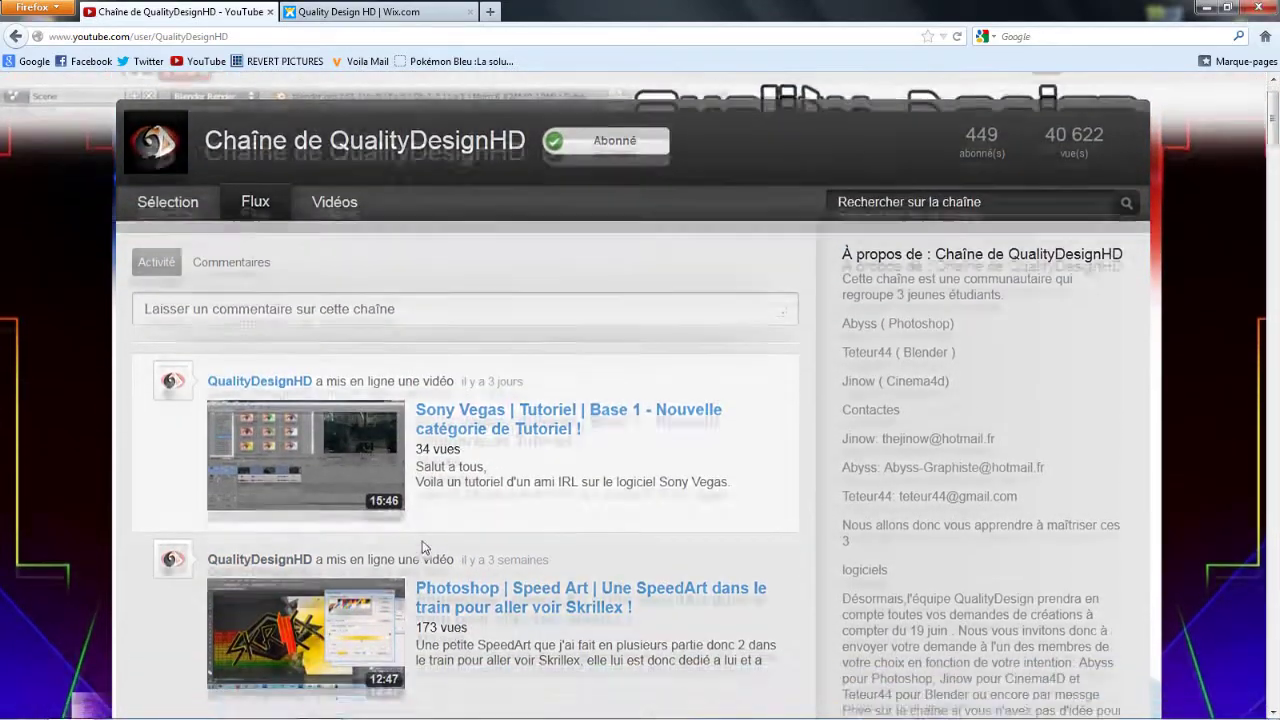
pyautogui.scroll(2, 422, 540)
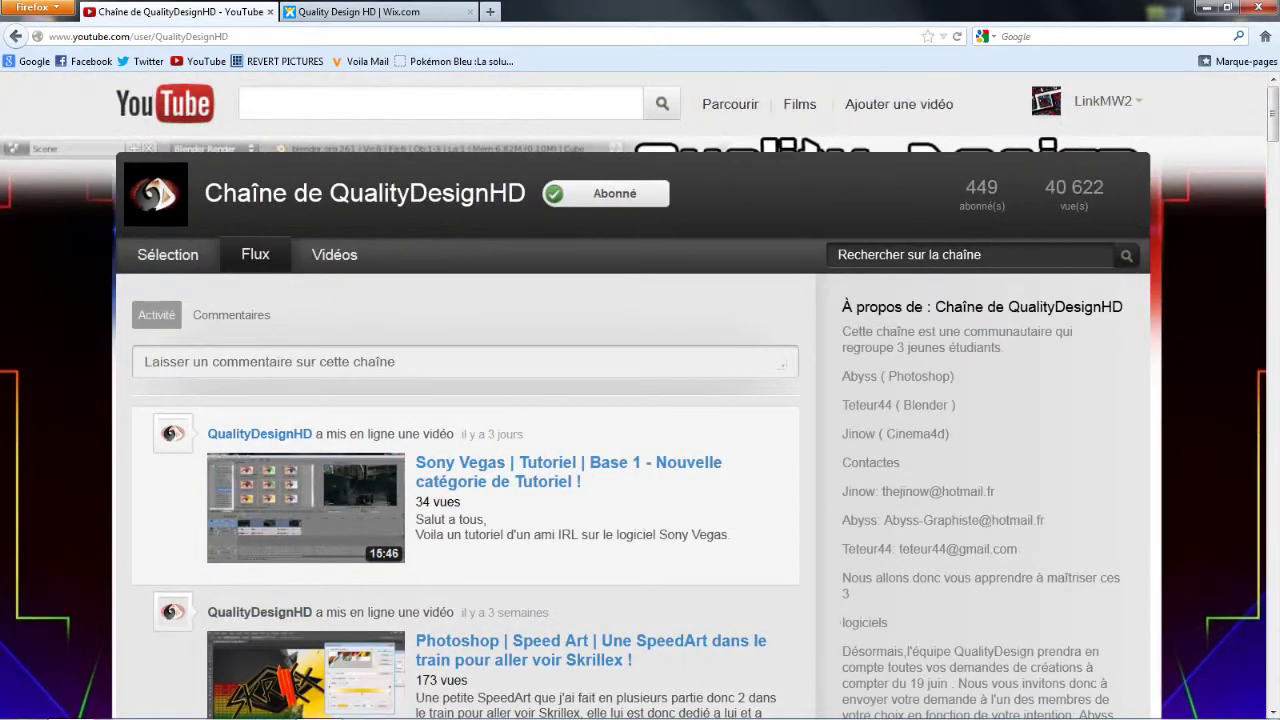
pyautogui.scroll(-1, 230, 575)
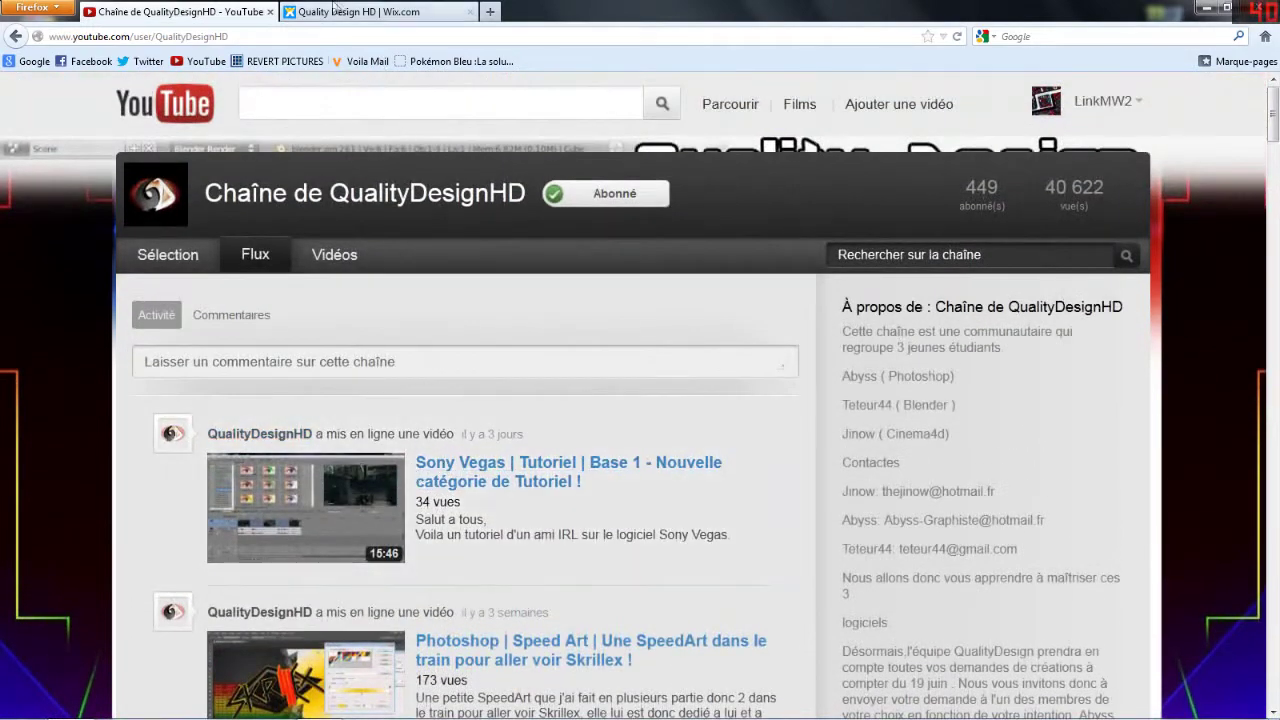
# - View the Téléchargements page with its Pokeball "Complete" C4D entry and the Demandes page on the Quality Design HD site, and close the site
pyautogui.click(333, 10)
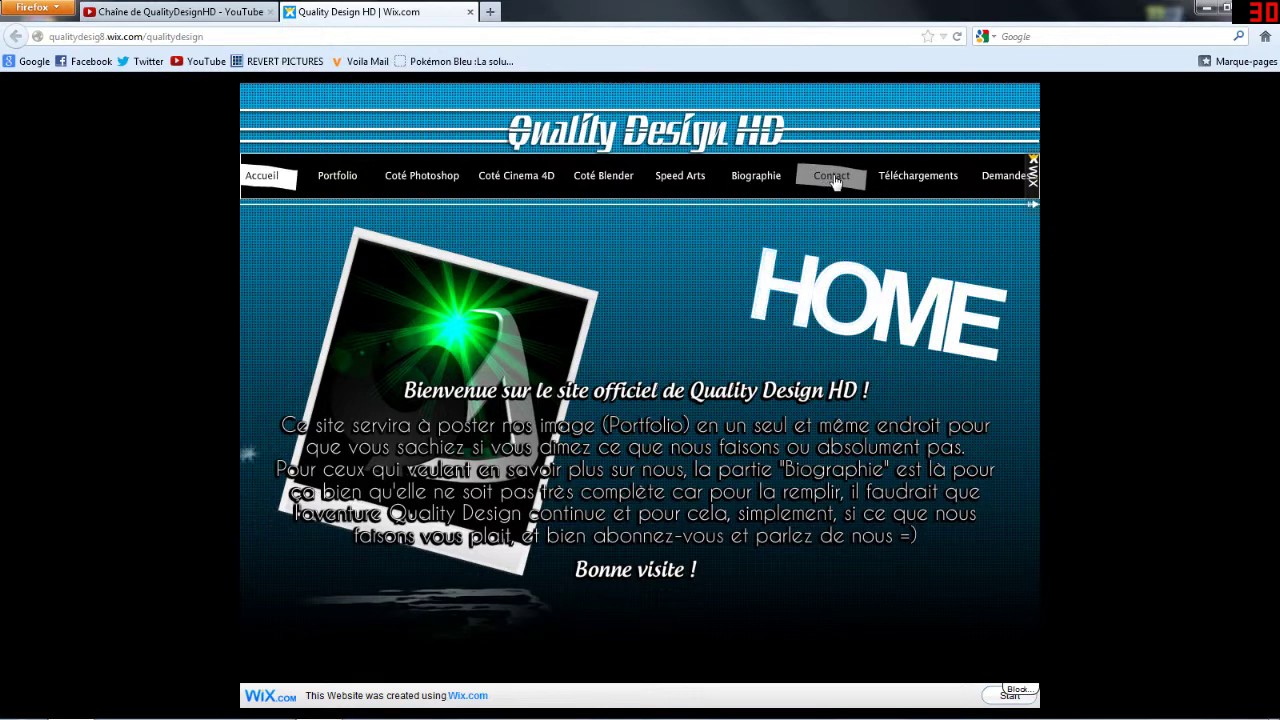
pyautogui.click(920, 180)
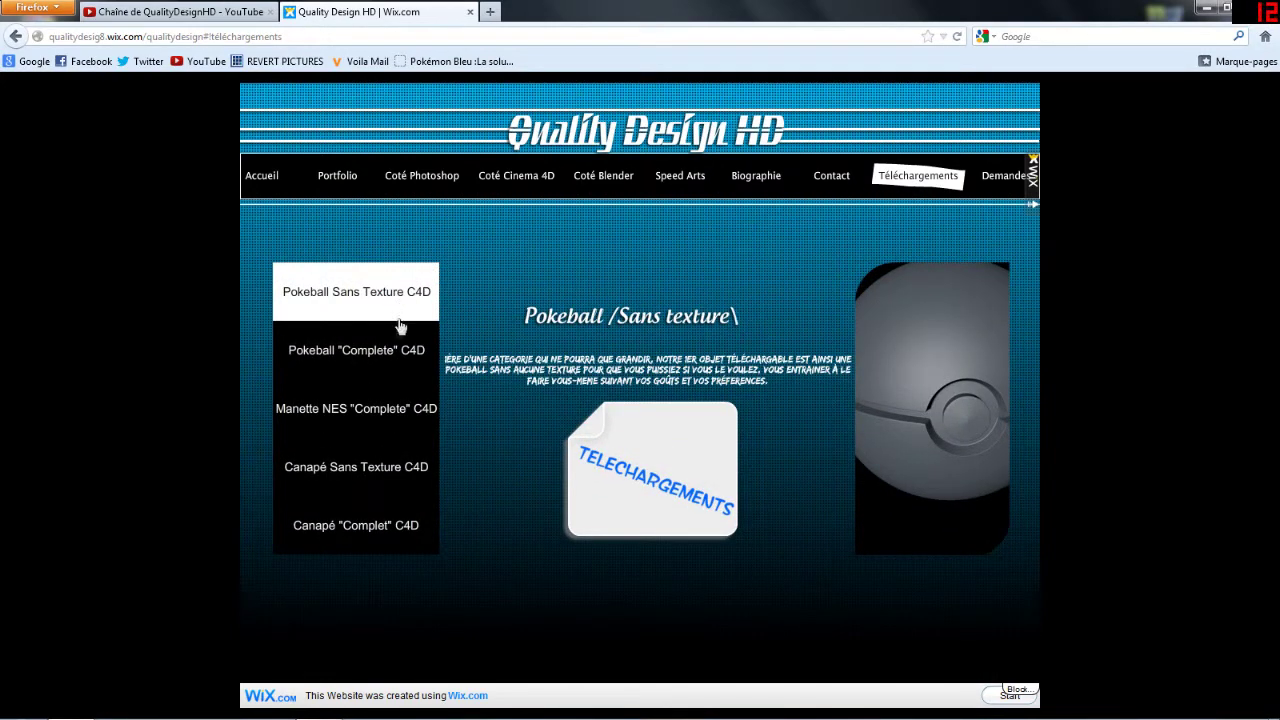
pyautogui.click(412, 354)
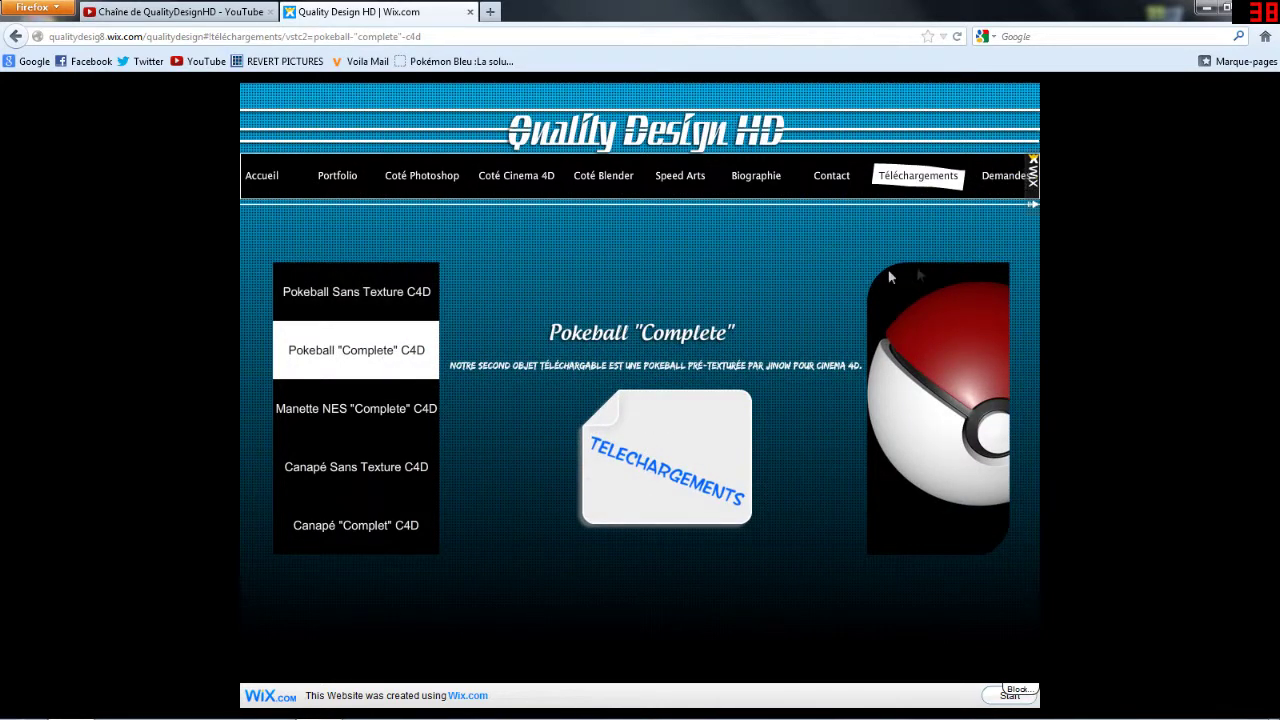
pyautogui.click(994, 180)
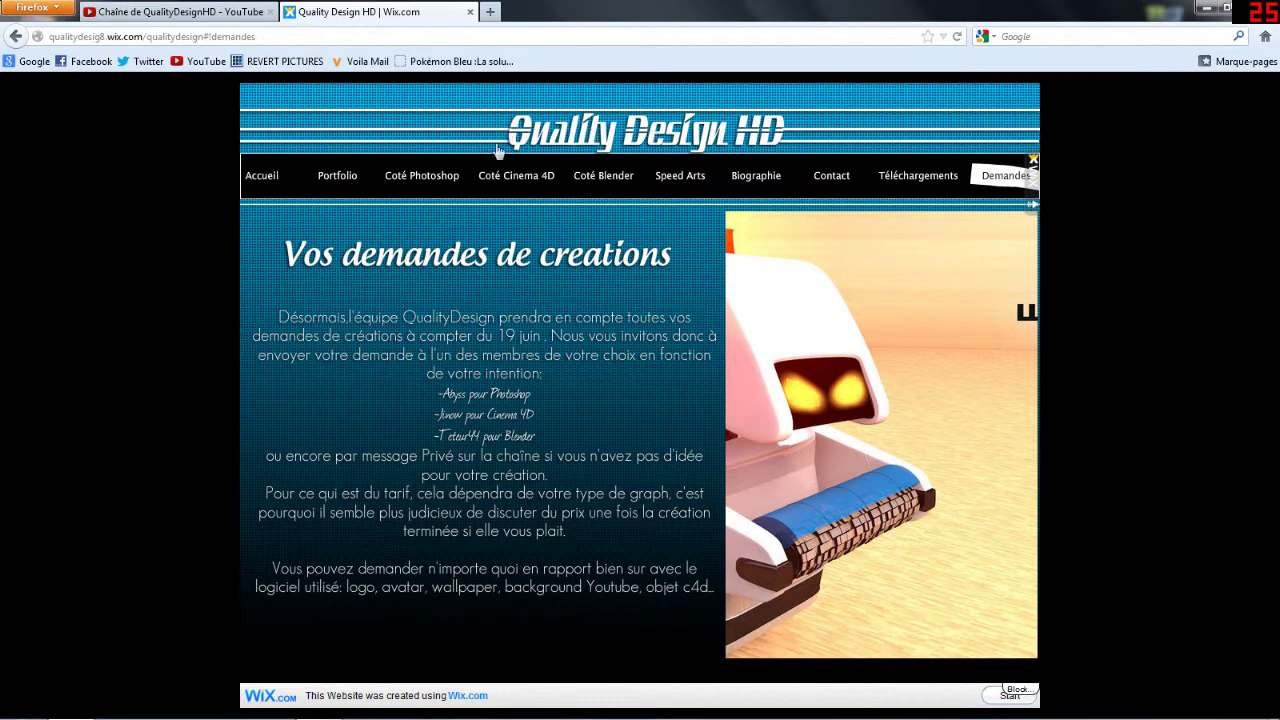
pyautogui.click(470, 12)
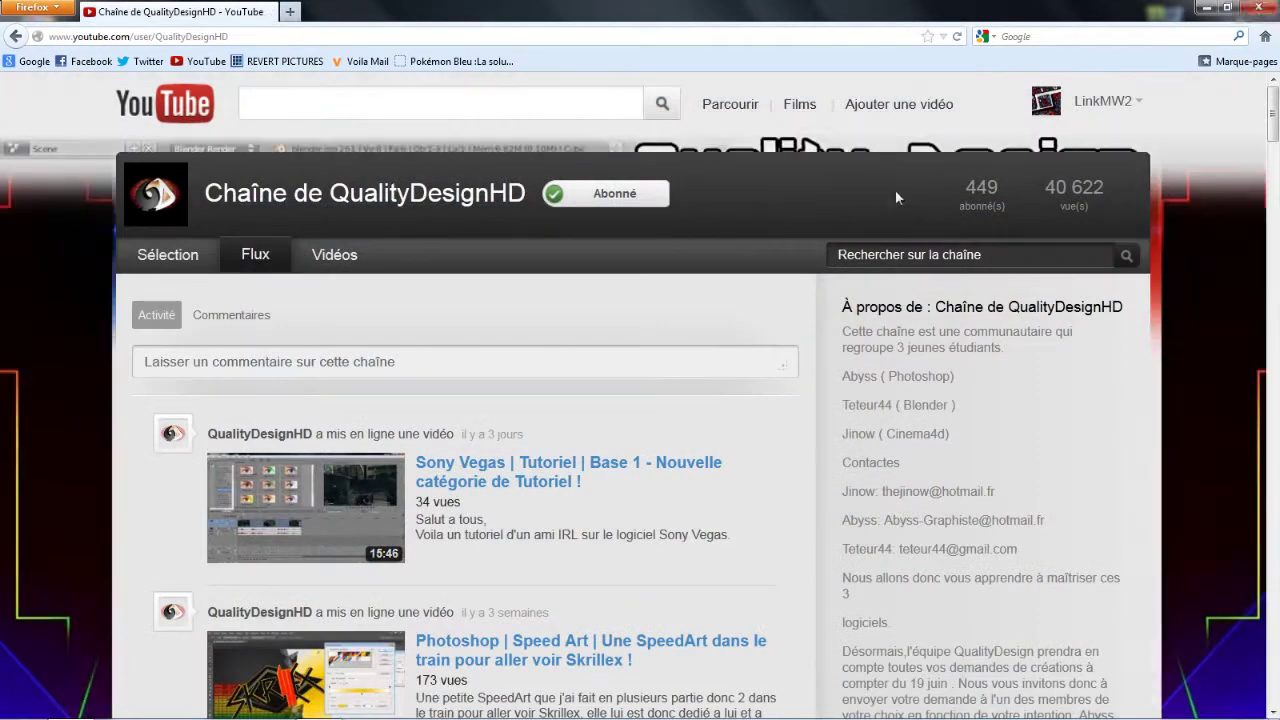
# - Highlight the QualityDesignHD subscriber count and open the signed-in account's own channel page to look through it
pyautogui.moveTo(950, 184); pyautogui.dragTo(999, 187)
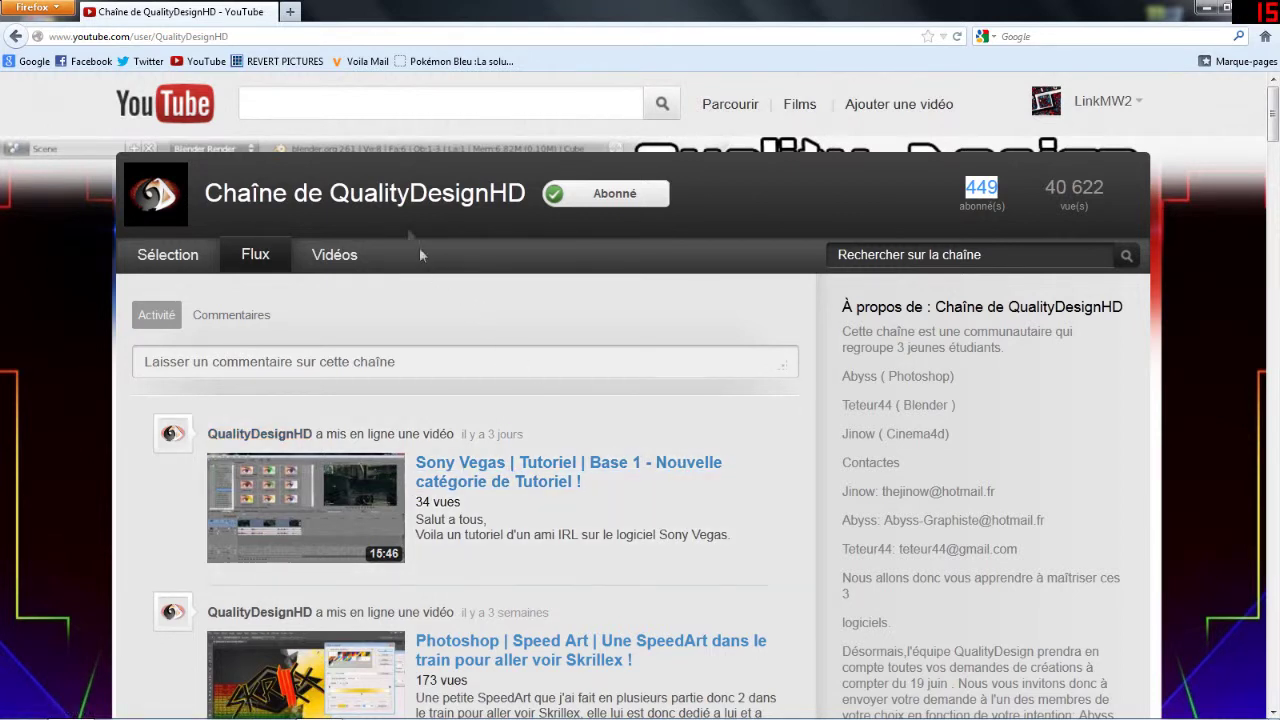
pyautogui.click(986, 188)
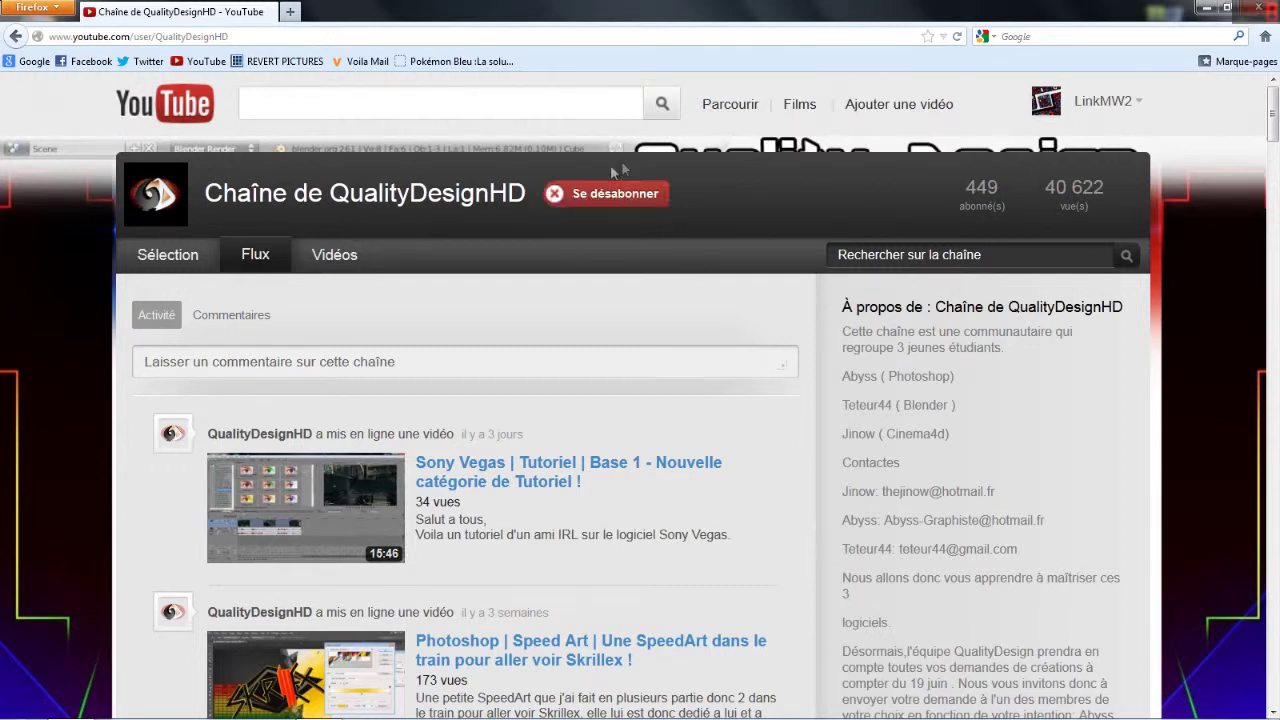
pyautogui.click(1062, 105)
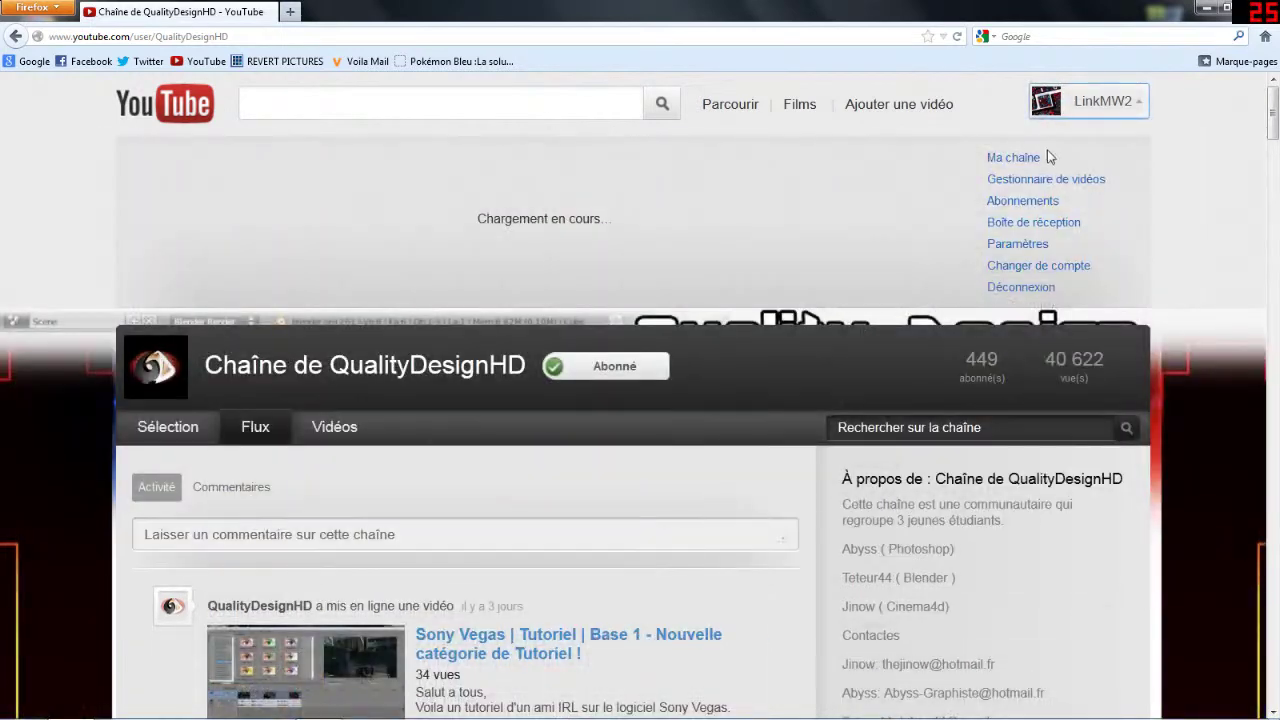
pyautogui.click(1030, 158)
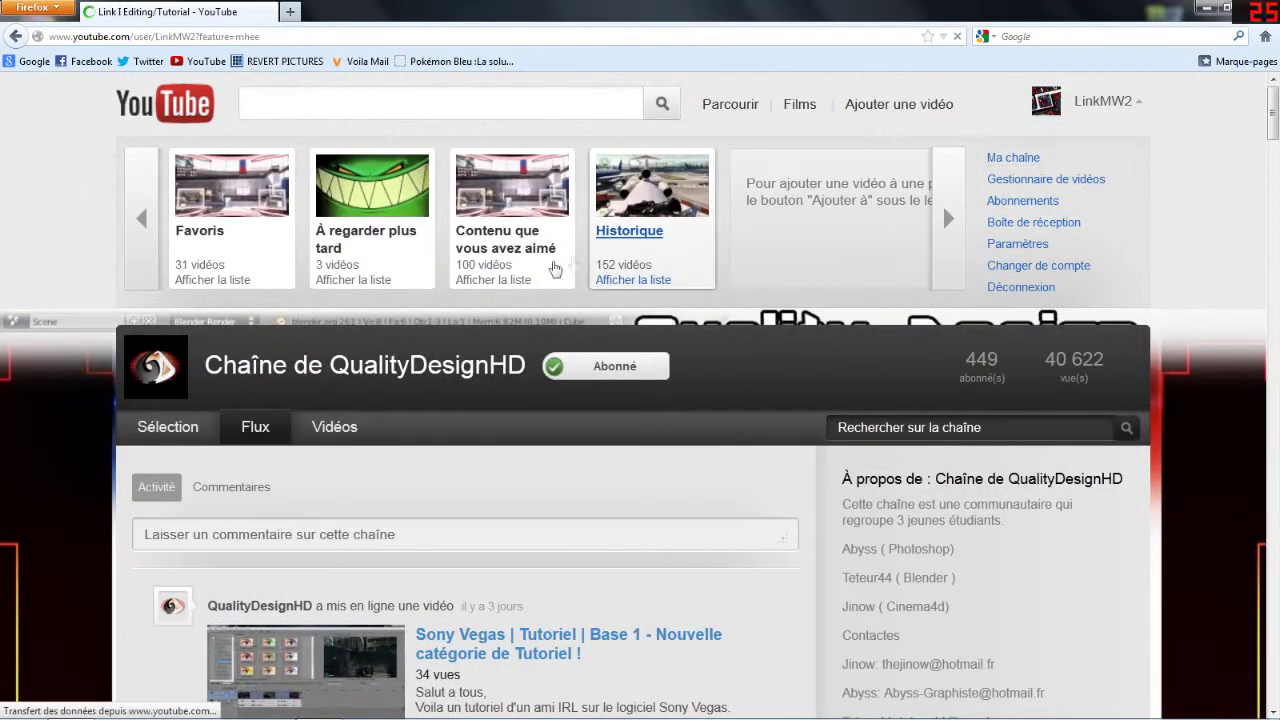
pyautogui.scroll(-1, 508, 475)
pyautogui.scroll(-7, 508, 475)
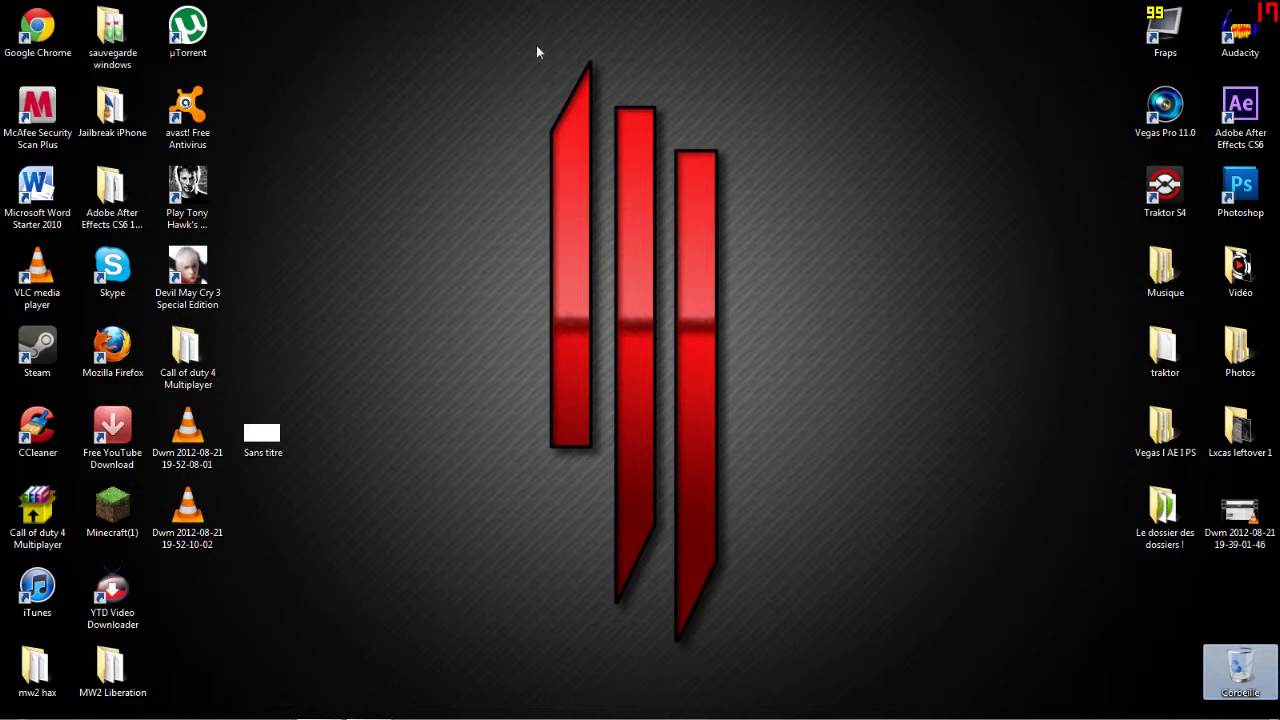
pyautogui.moveTo(534, 55); pyautogui.dragTo(728, 650)
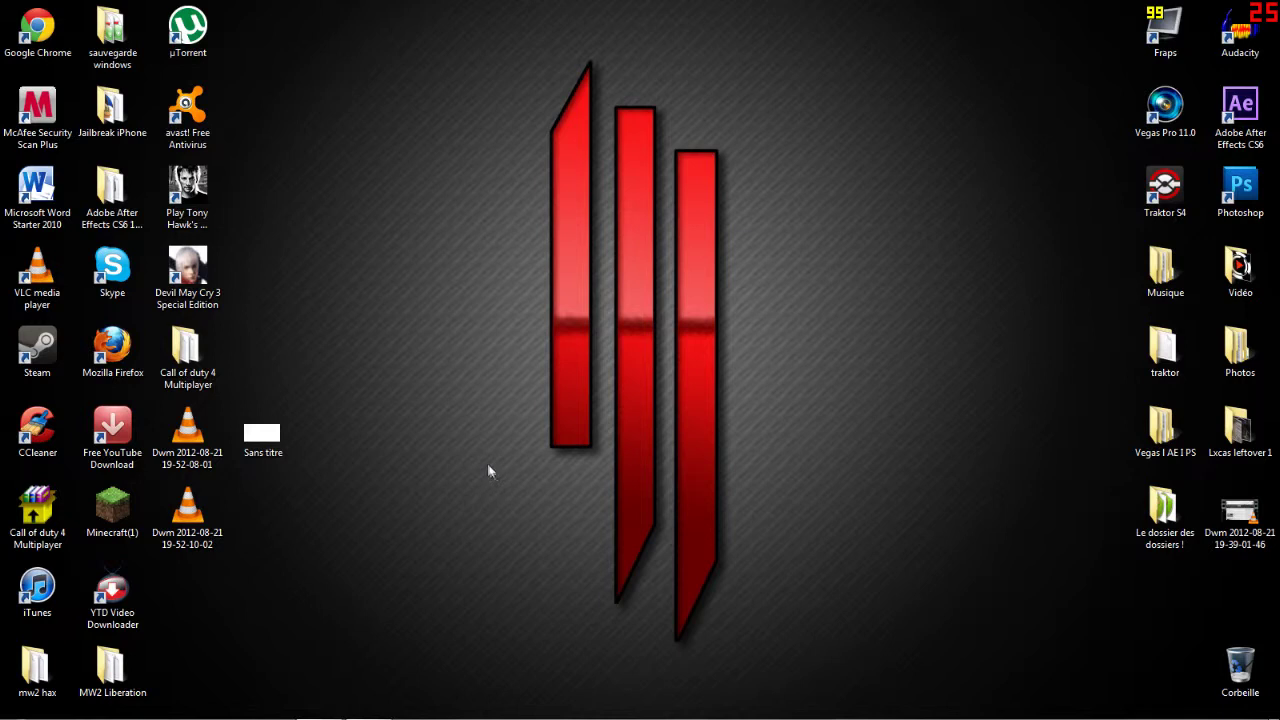
pyautogui.moveTo(282, 450); pyautogui.dragTo(287, 418)
pyautogui.click(441, 179)
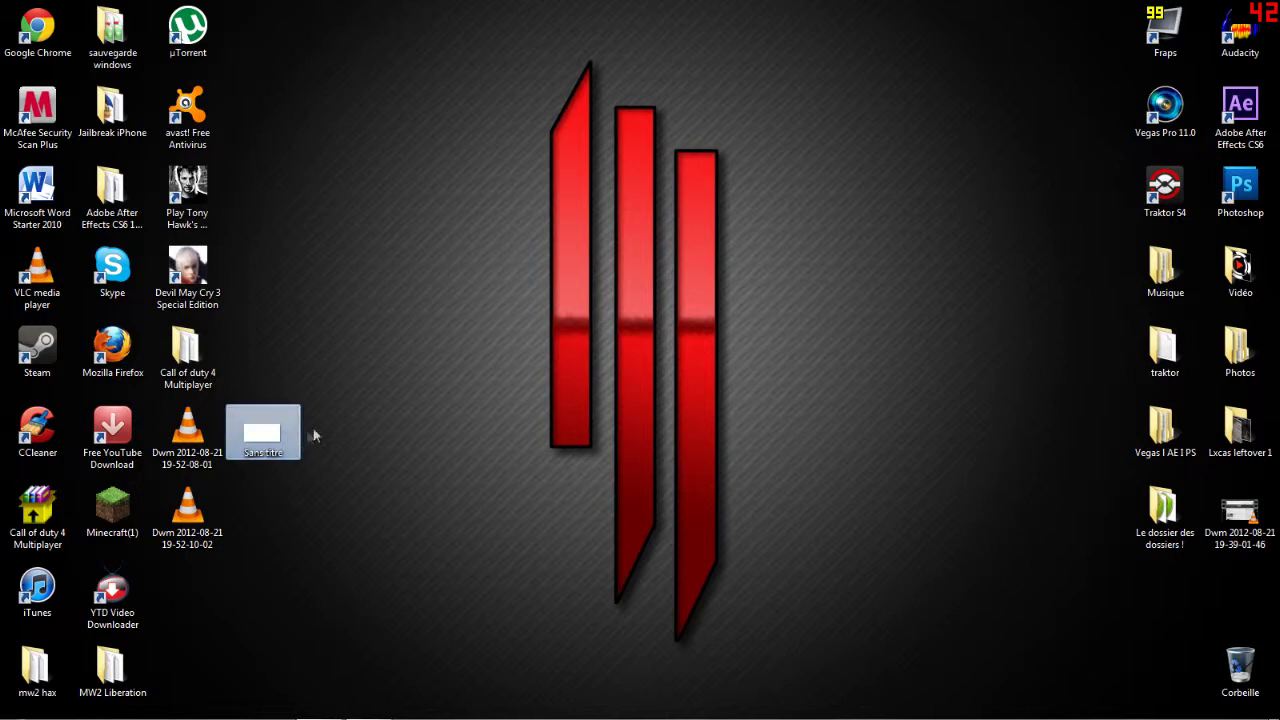
pyautogui.click(366, 346)
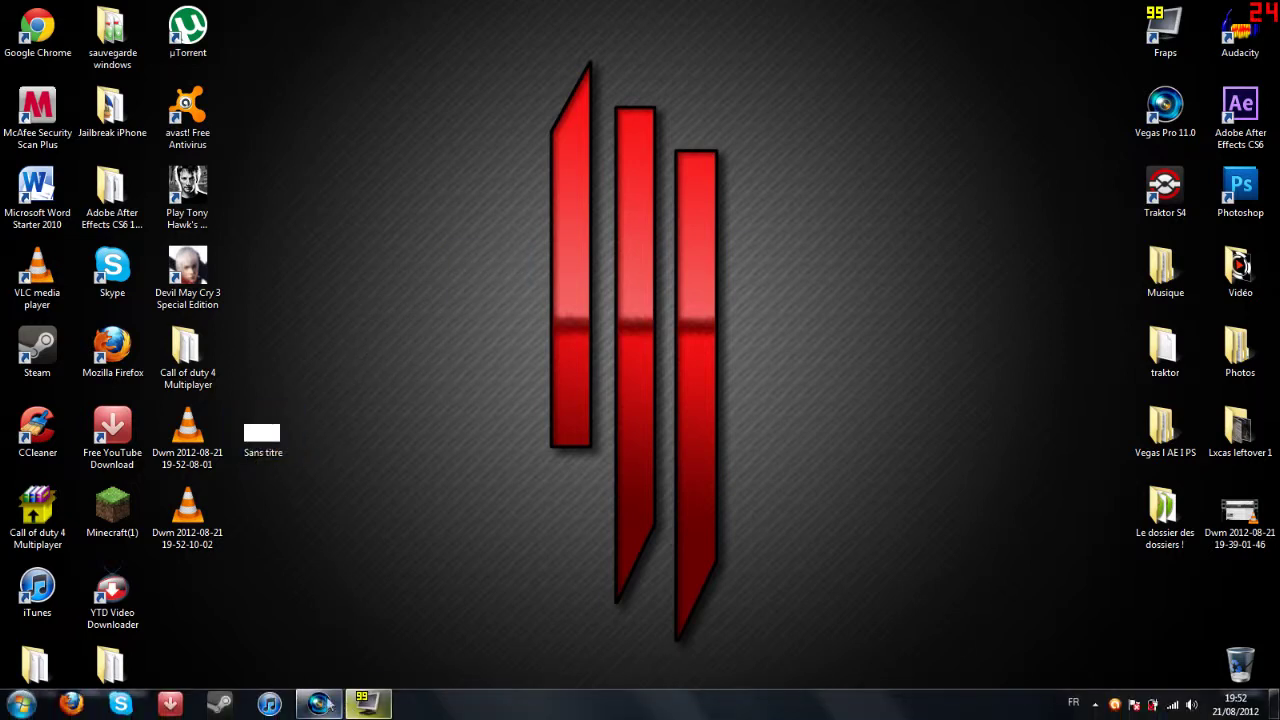
# - Switch to Vegas Pro and add the desktop image "Sans titre" at the start of the timeline's first video track
pyautogui.moveTo(340, 704)
pyautogui.click(318, 704)
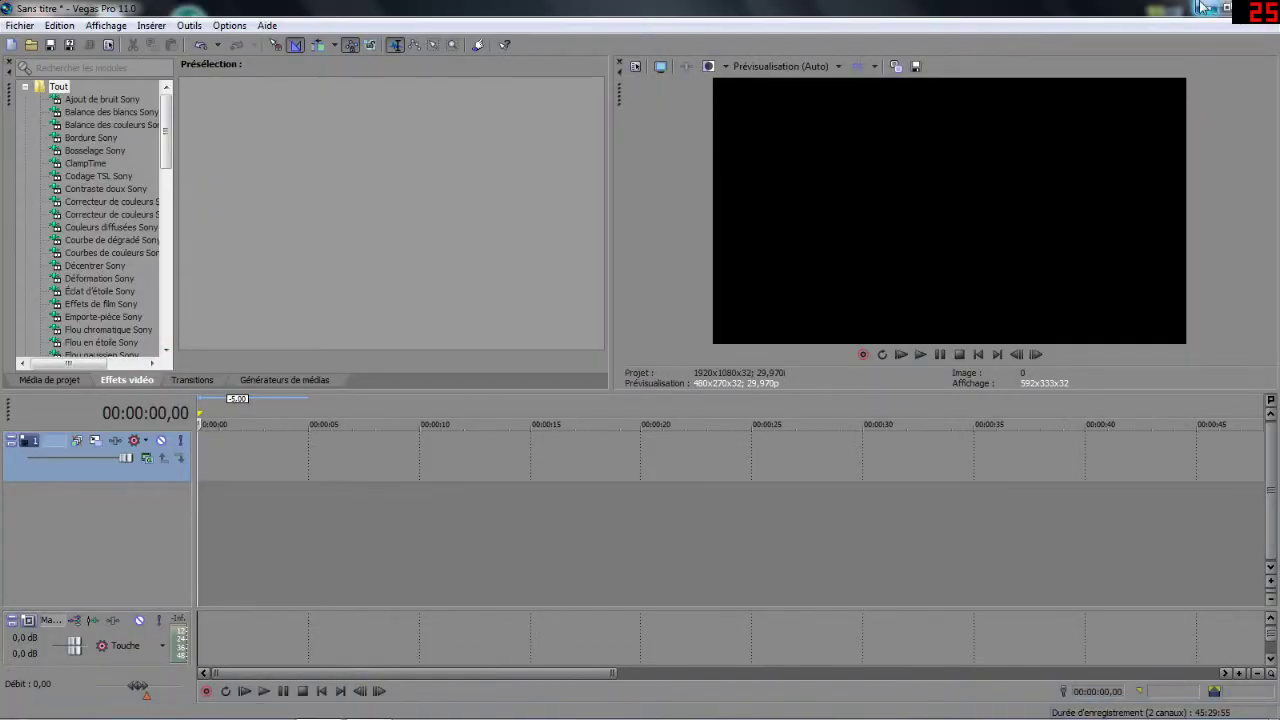
pyautogui.click(1207, 8)
pyautogui.moveTo(264, 434); pyautogui.dragTo(209, 442)
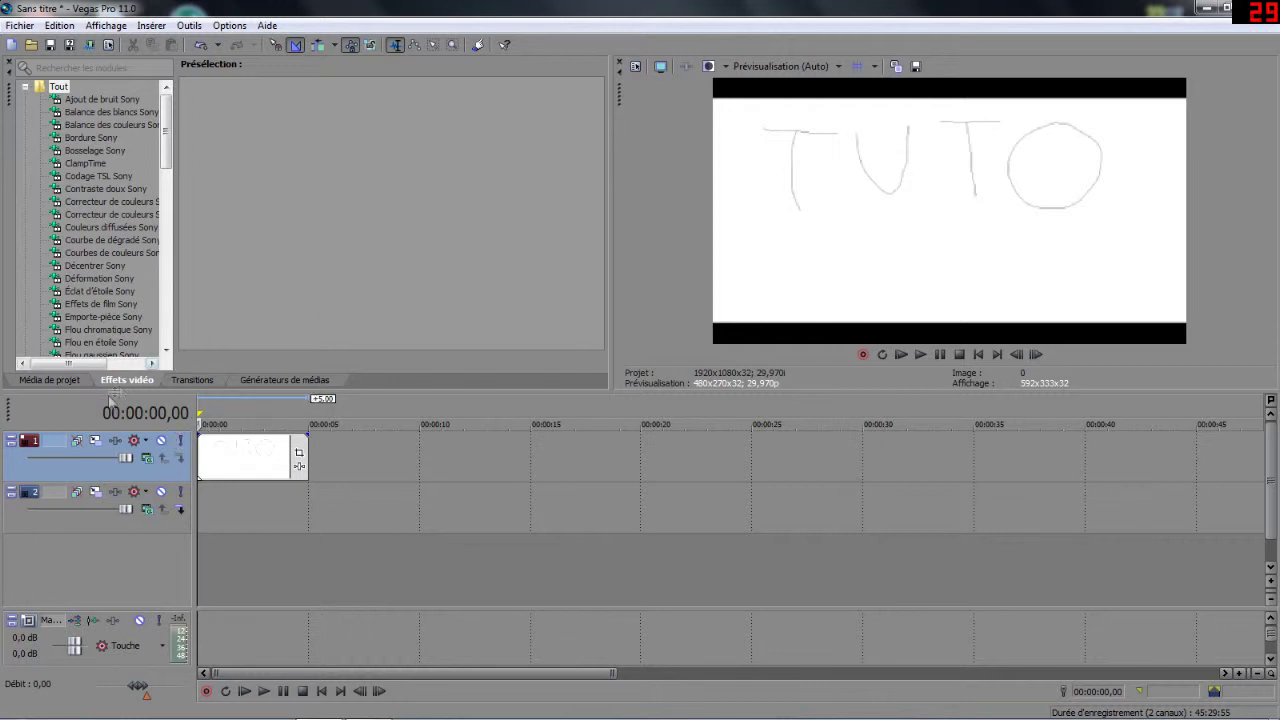
# - Disable "Conserver les proportions" in the properties of the image event on track 1
pyautogui.rightClick(213, 456)
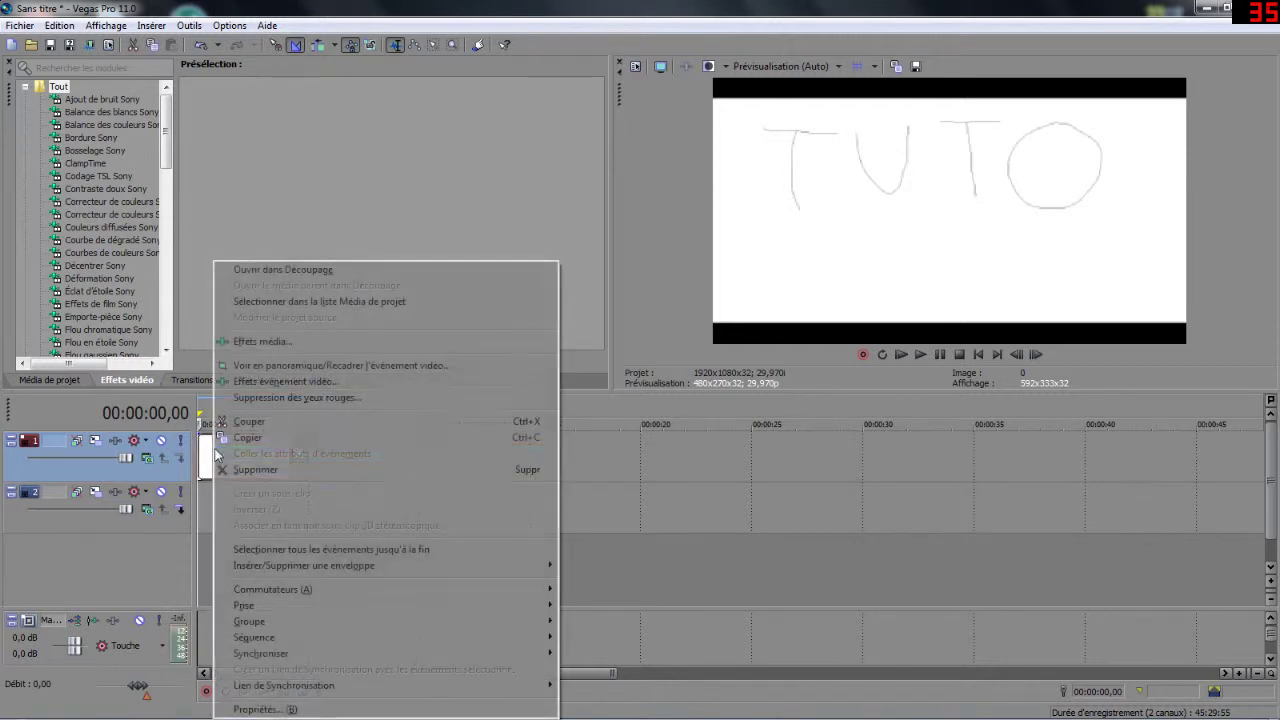
pyautogui.click(265, 709)
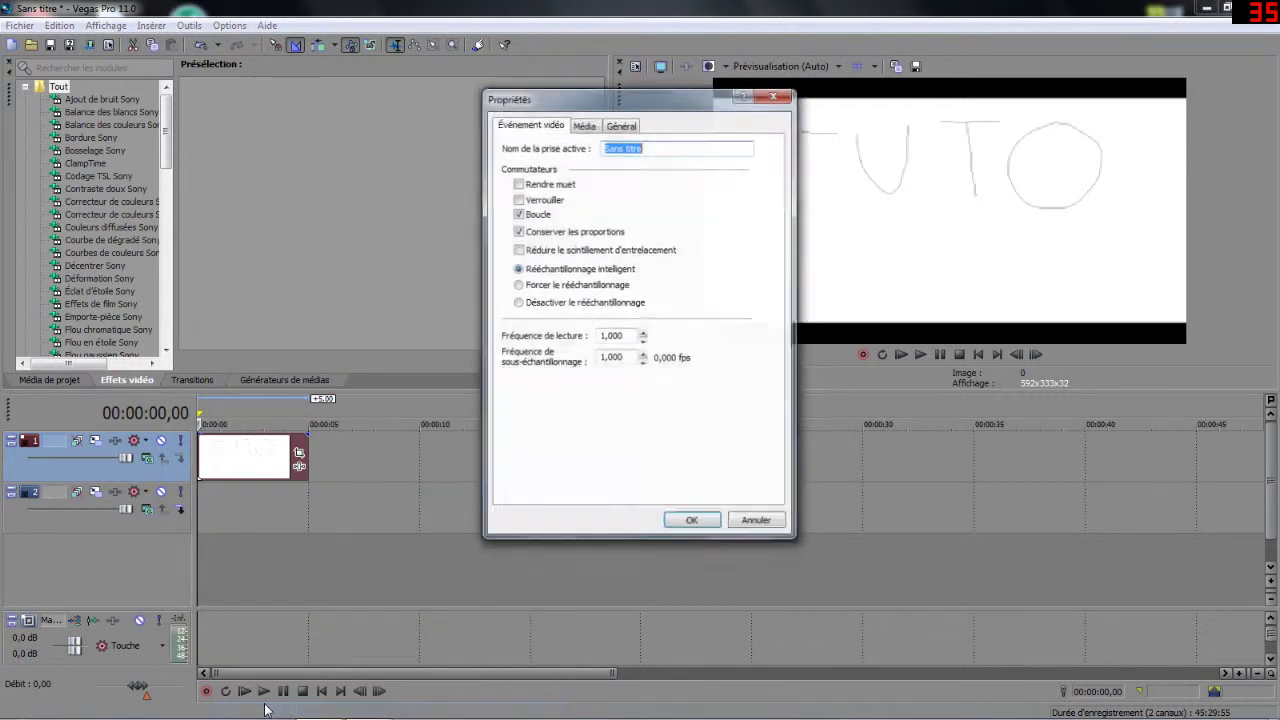
pyautogui.click(518, 233)
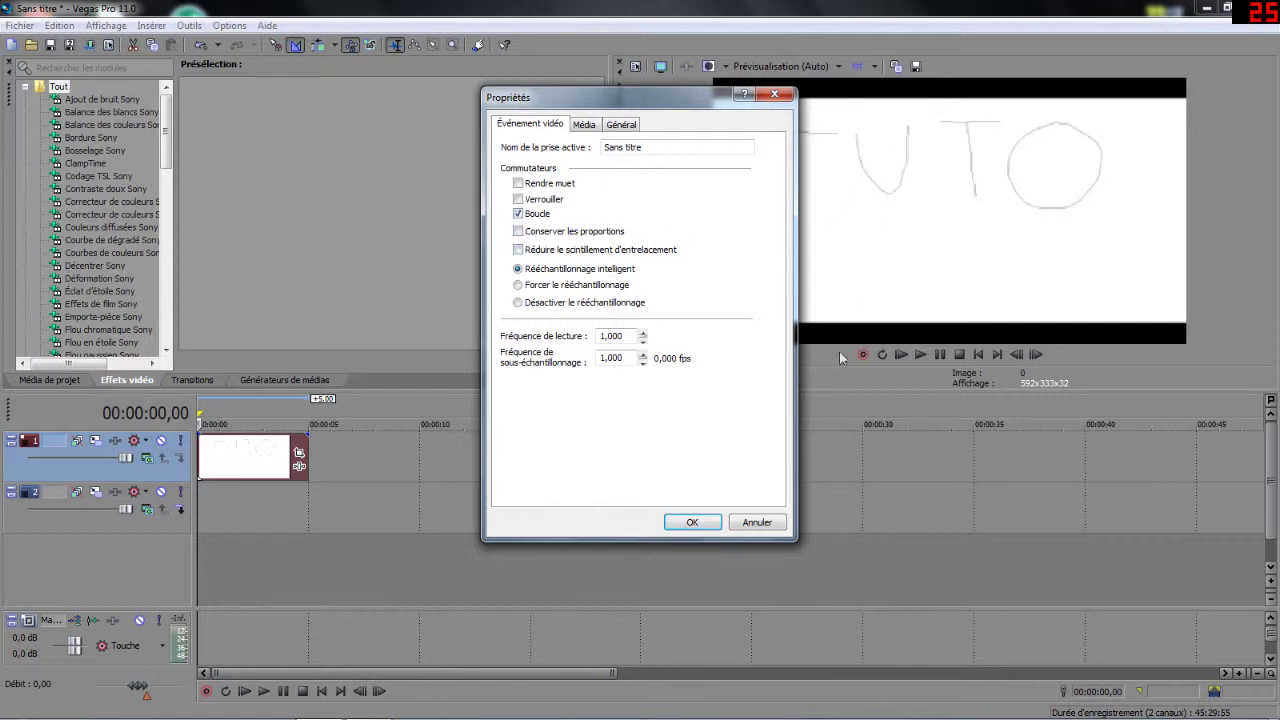
pyautogui.click(693, 522)
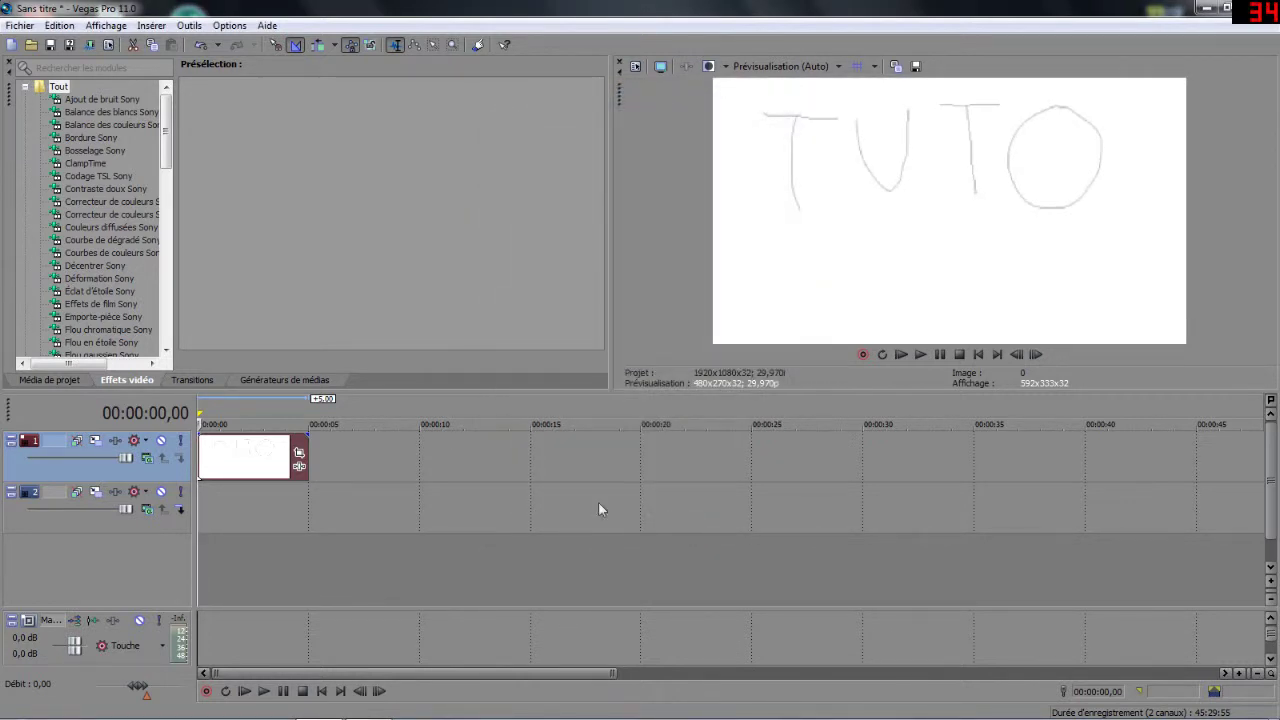
# - Re-enable "Conserver les proportions" in the properties of the image event on track 1
pyautogui.rightClick(237, 451)
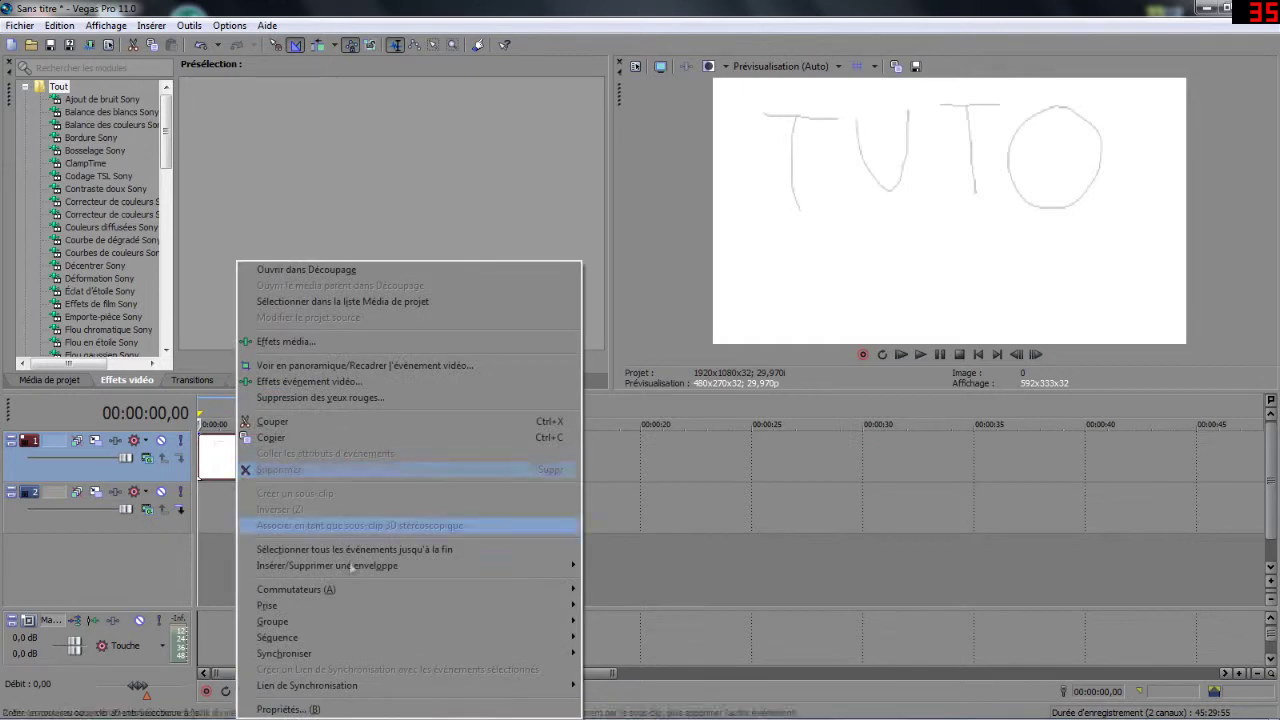
pyautogui.click(300, 709)
pyautogui.click(535, 232)
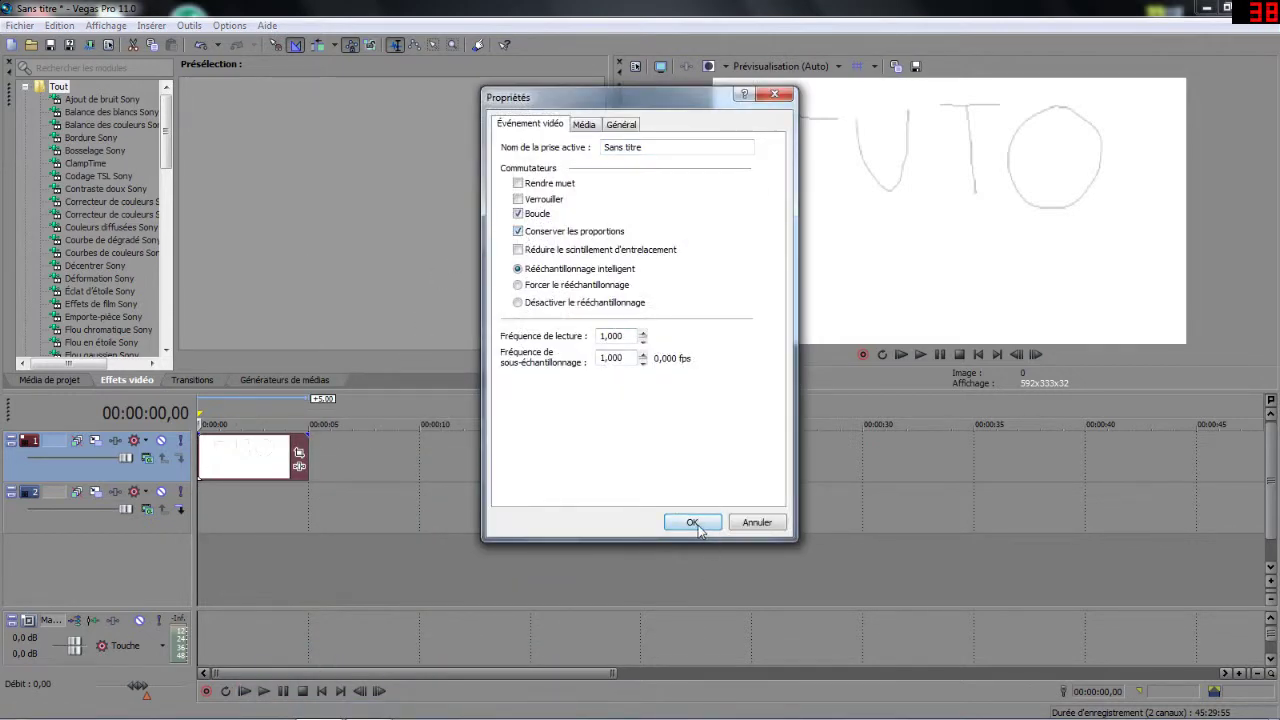
pyautogui.click(692, 522)
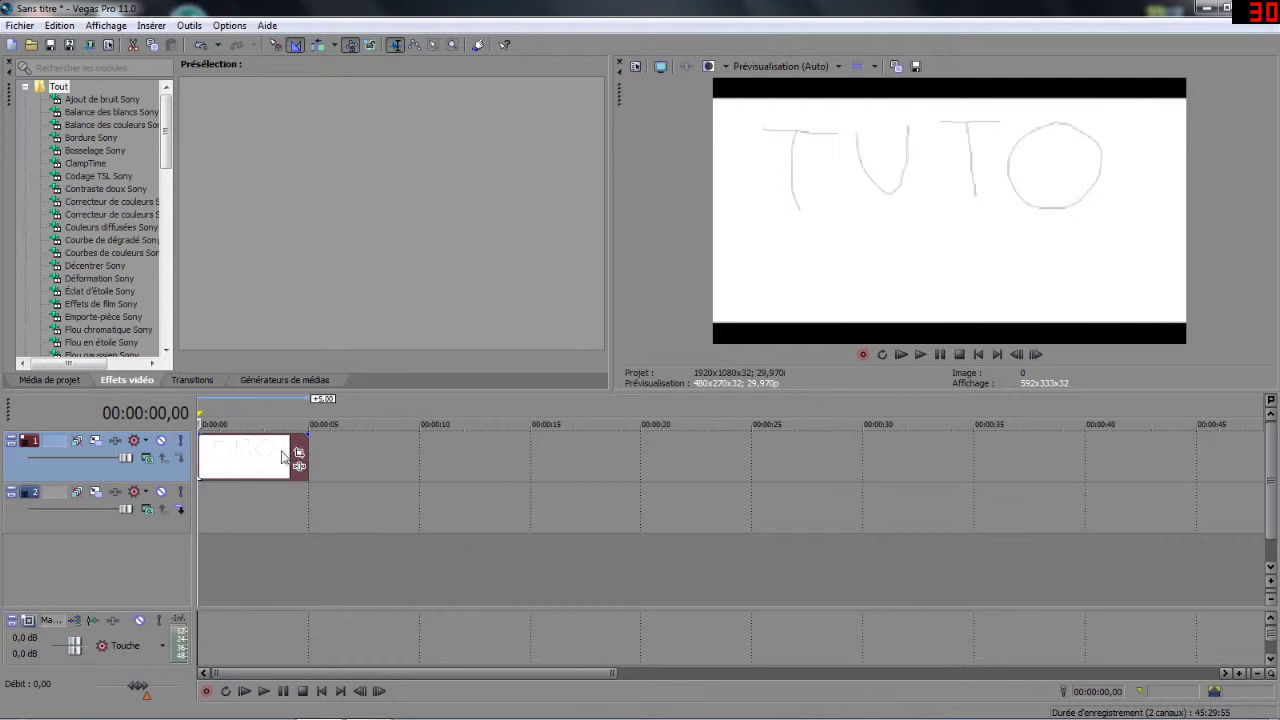
# - Try resizing track 1's frame freehand in Mouvement de piste to about 1880 × 1058, and close the window
pyautogui.click(96, 442)
pyautogui.moveTo(680, 176); pyautogui.dragTo(751, 137)
pyautogui.moveTo(790, 287); pyautogui.dragTo(818, 287)
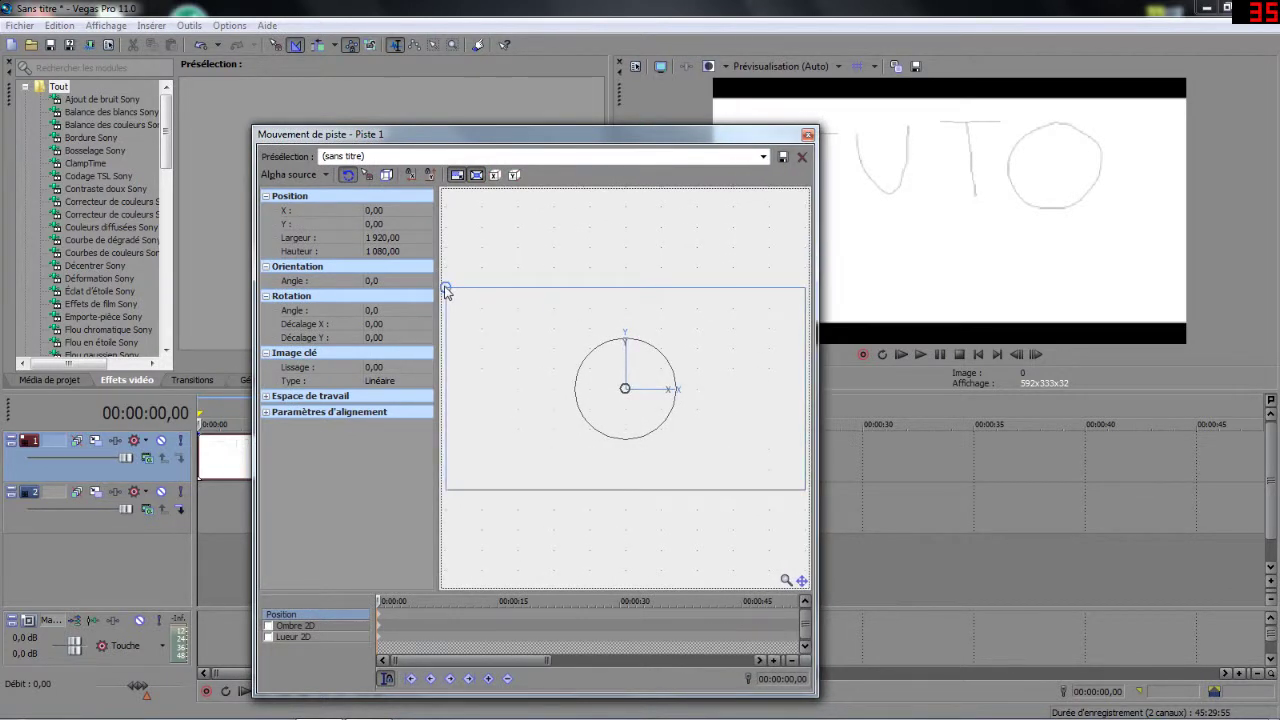
pyautogui.moveTo(447, 292)
pyautogui.mouseDown()
pyautogui.moveTo(478, 306)
pyautogui.moveTo(451, 307)
pyautogui.moveTo(430, 285)
pyautogui.moveTo(449, 292)
pyautogui.mouseUp()
pyautogui.moveTo(494, 360)
pyautogui.mouseDown()
pyautogui.moveTo(509, 397)
pyautogui.moveTo(494, 354)
pyautogui.moveTo(483, 357)
pyautogui.moveTo(494, 363)
pyautogui.mouseUp()
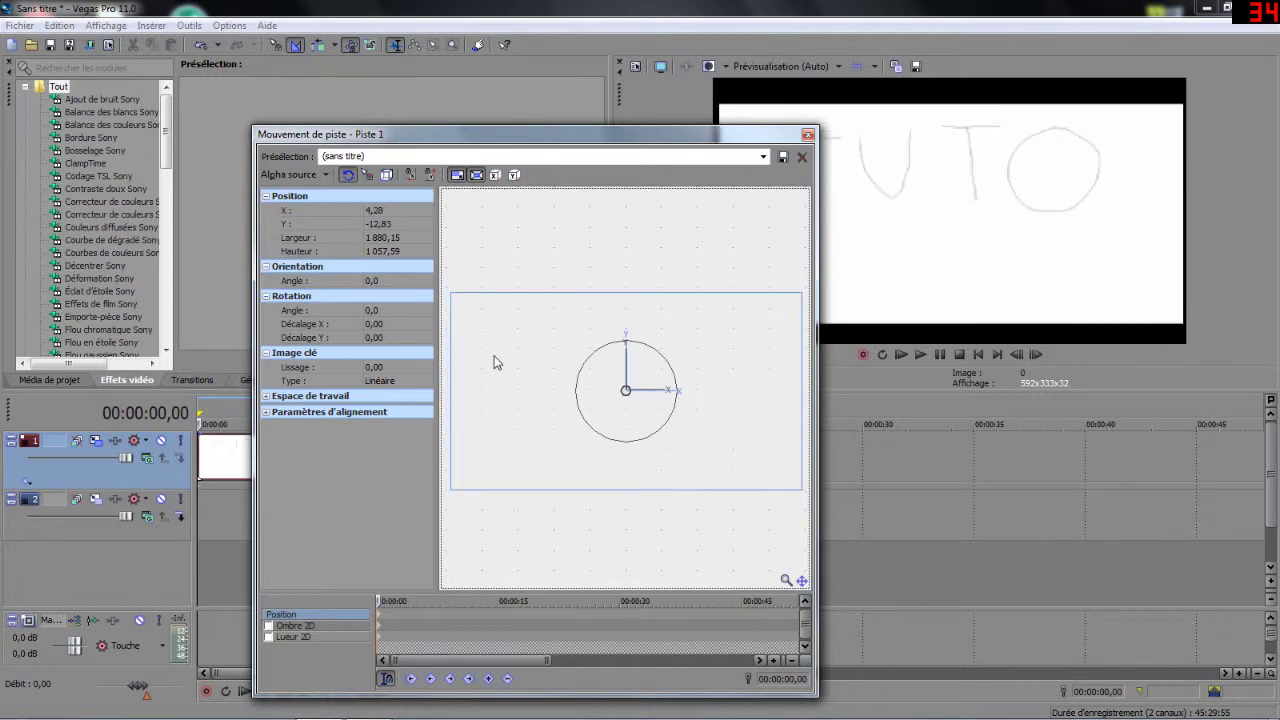
pyautogui.click(809, 135)
# - Delete the image event from track 1 and add Sans titre.png from the project media back at the track's start
pyautogui.rightClick(250, 472)
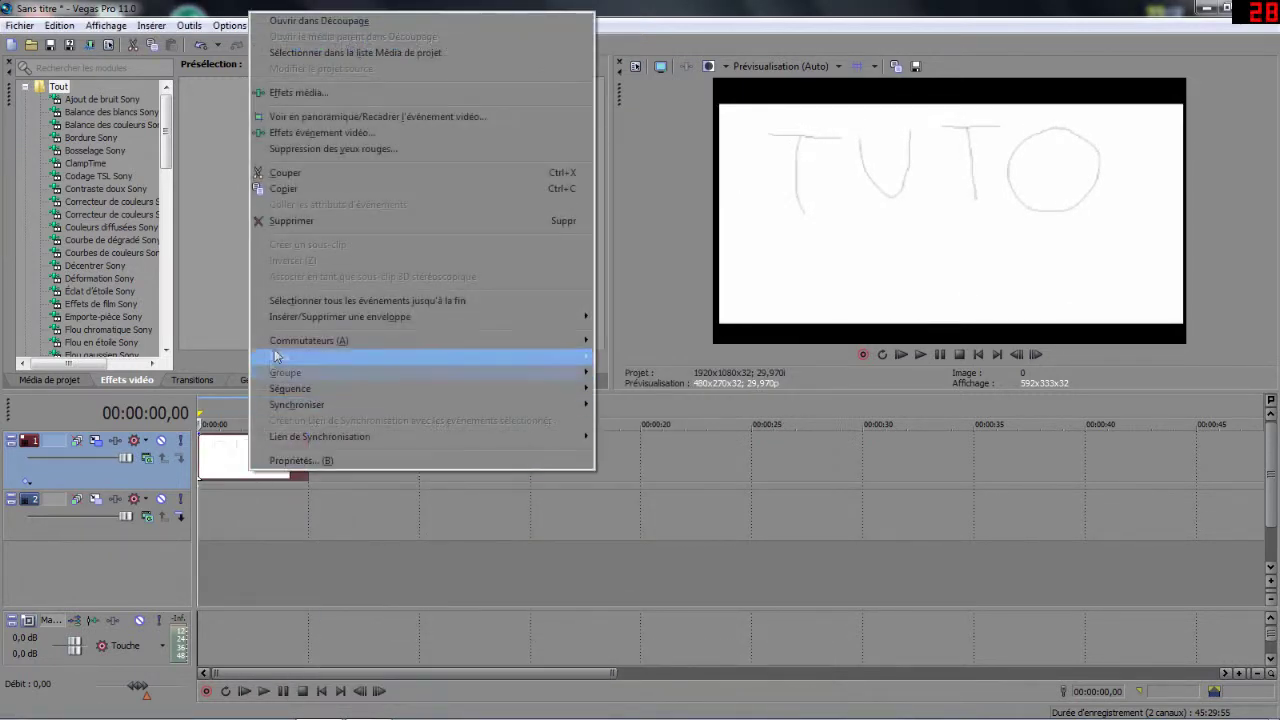
pyautogui.click(284, 221)
pyautogui.click(50, 380)
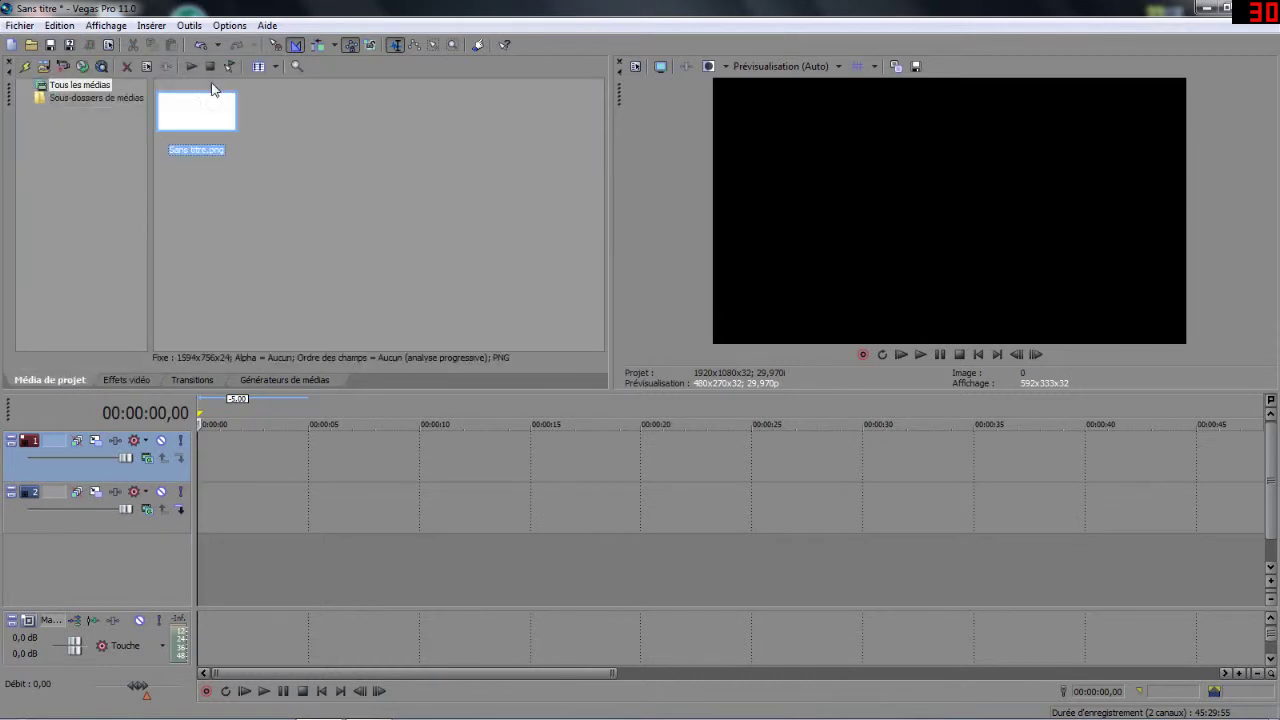
pyautogui.moveTo(209, 104); pyautogui.dragTo(200, 462)
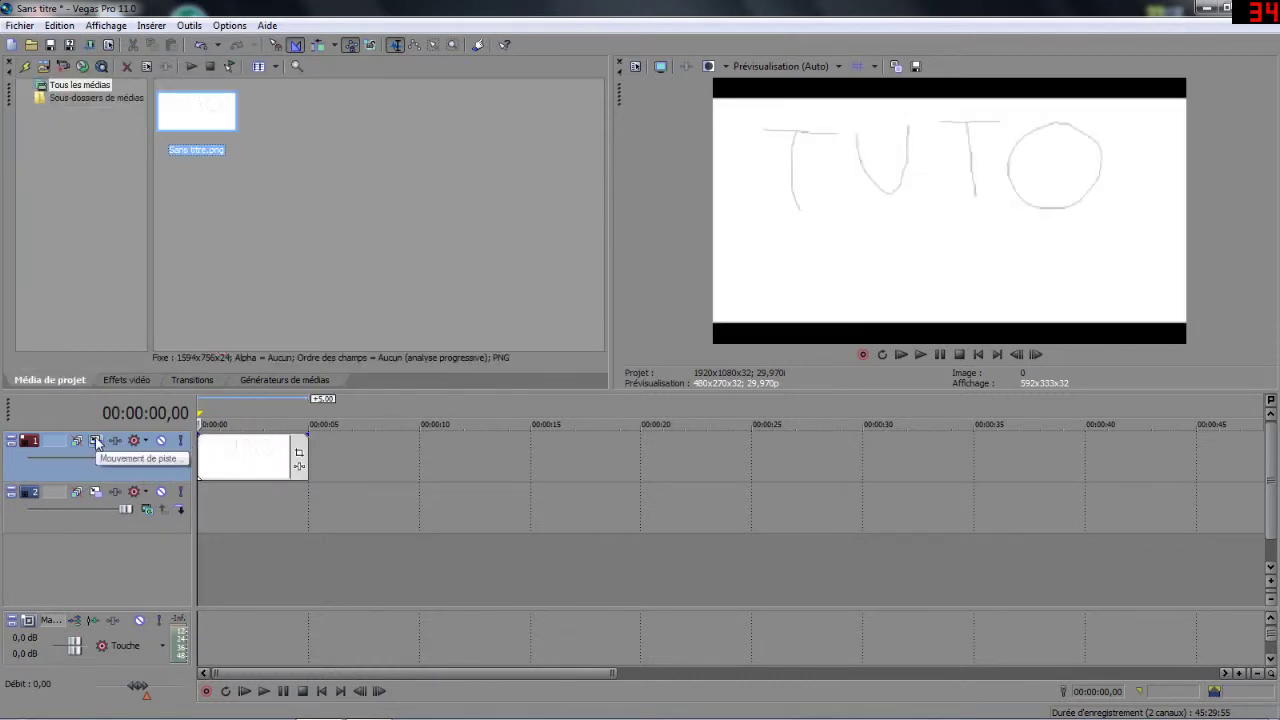
# - Open Mouvement de piste for track 1 as a floating window and raise Hauteur incrementally to 1103
pyautogui.click(95, 441)
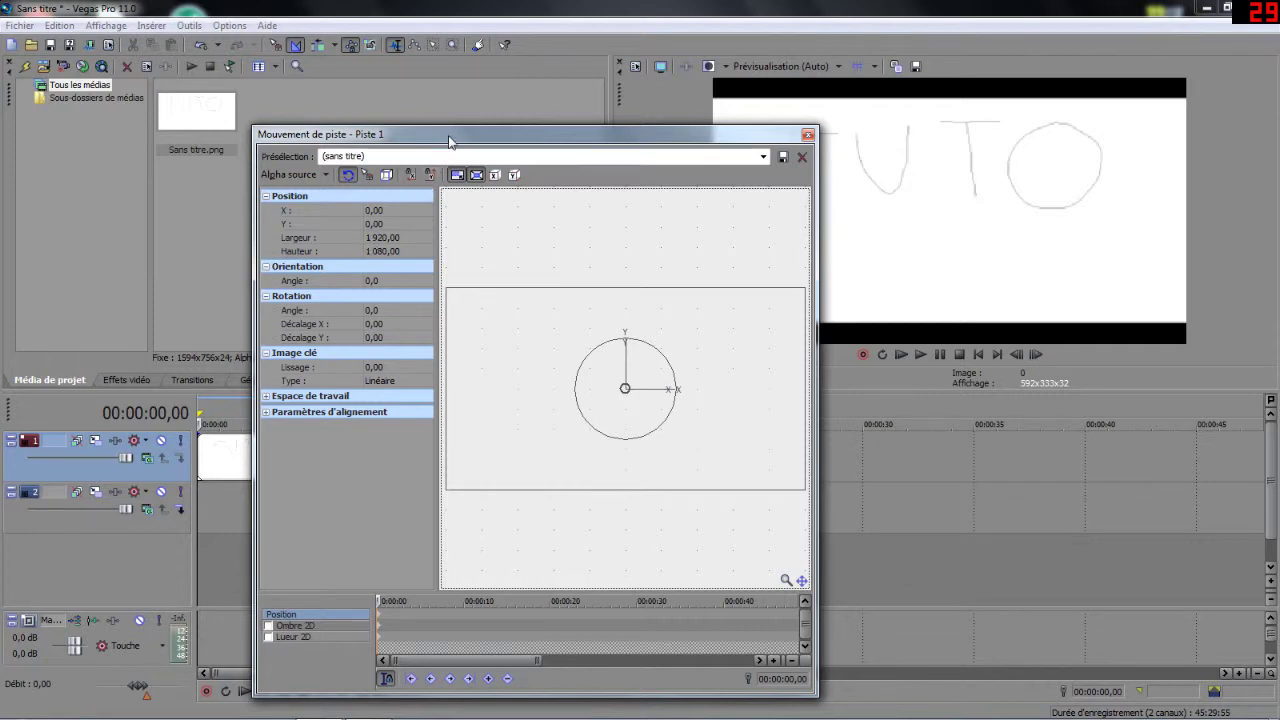
pyautogui.moveTo(448, 143); pyautogui.dragTo(310, 117)
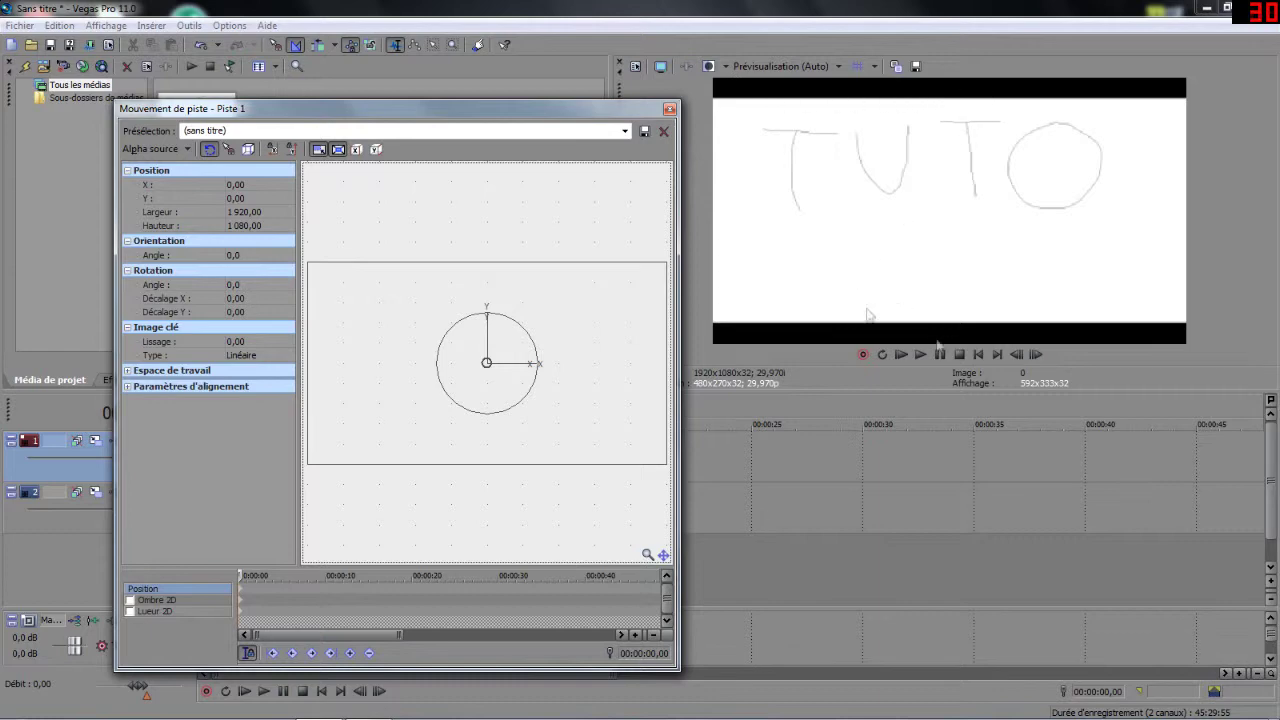
pyautogui.moveTo(454, 109); pyautogui.dragTo(509, 108)
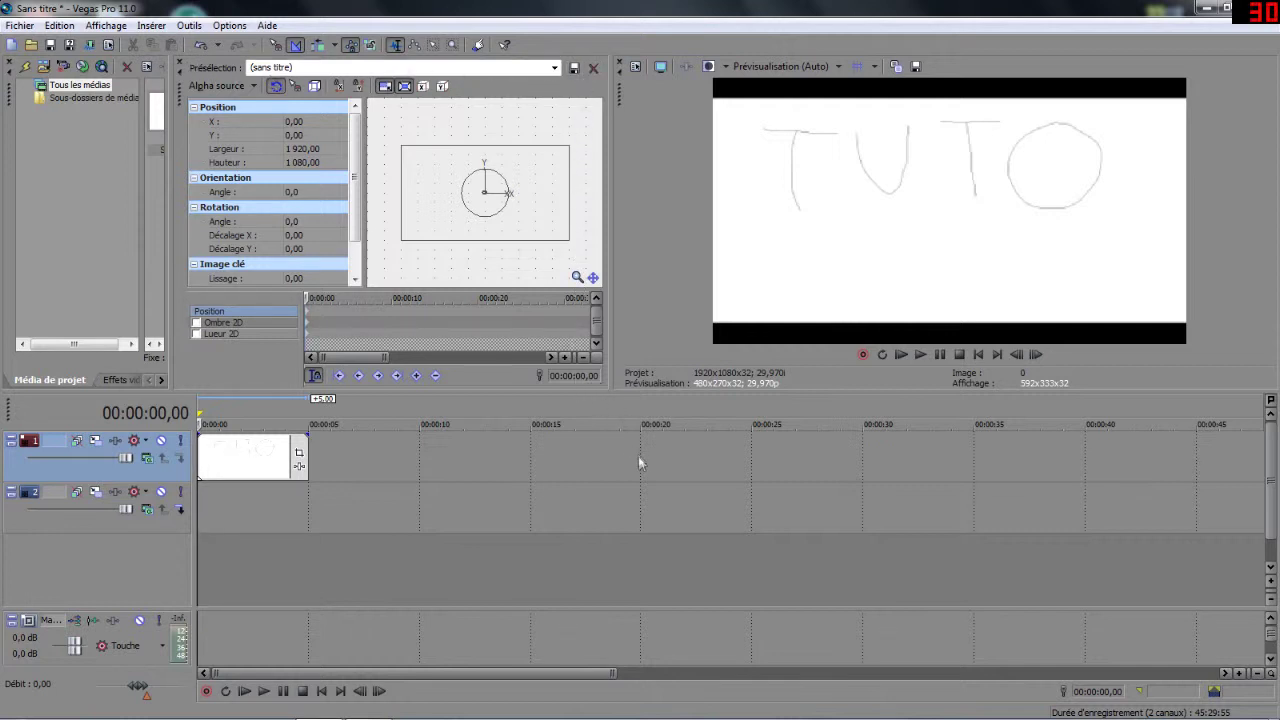
pyautogui.moveTo(179, 384); pyautogui.dragTo(276, 506)
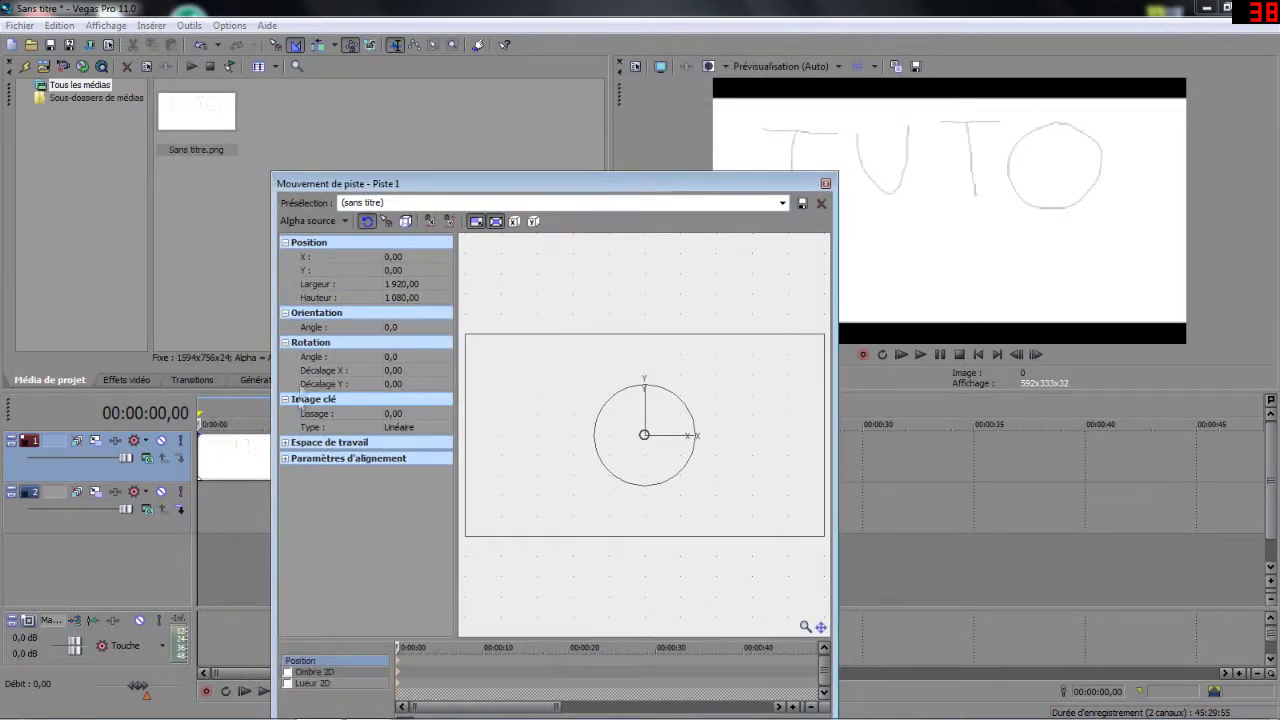
pyautogui.click(401, 298)
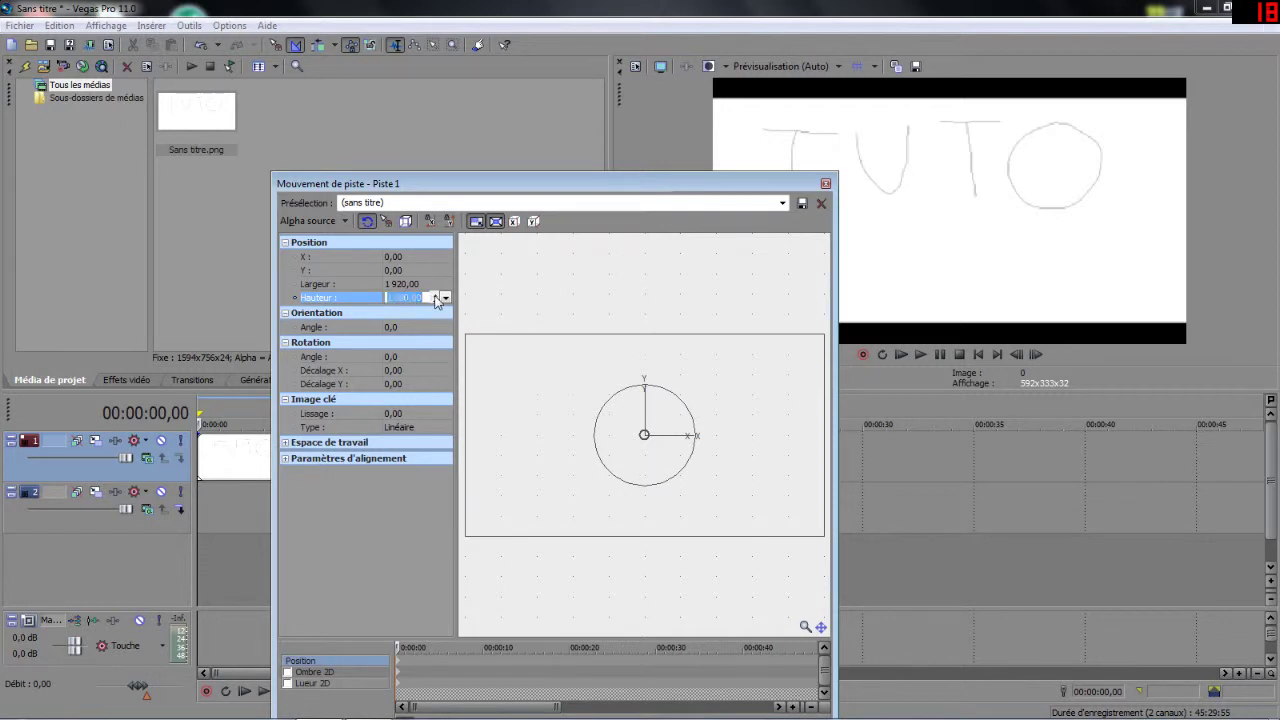
pyautogui.click(436, 295)
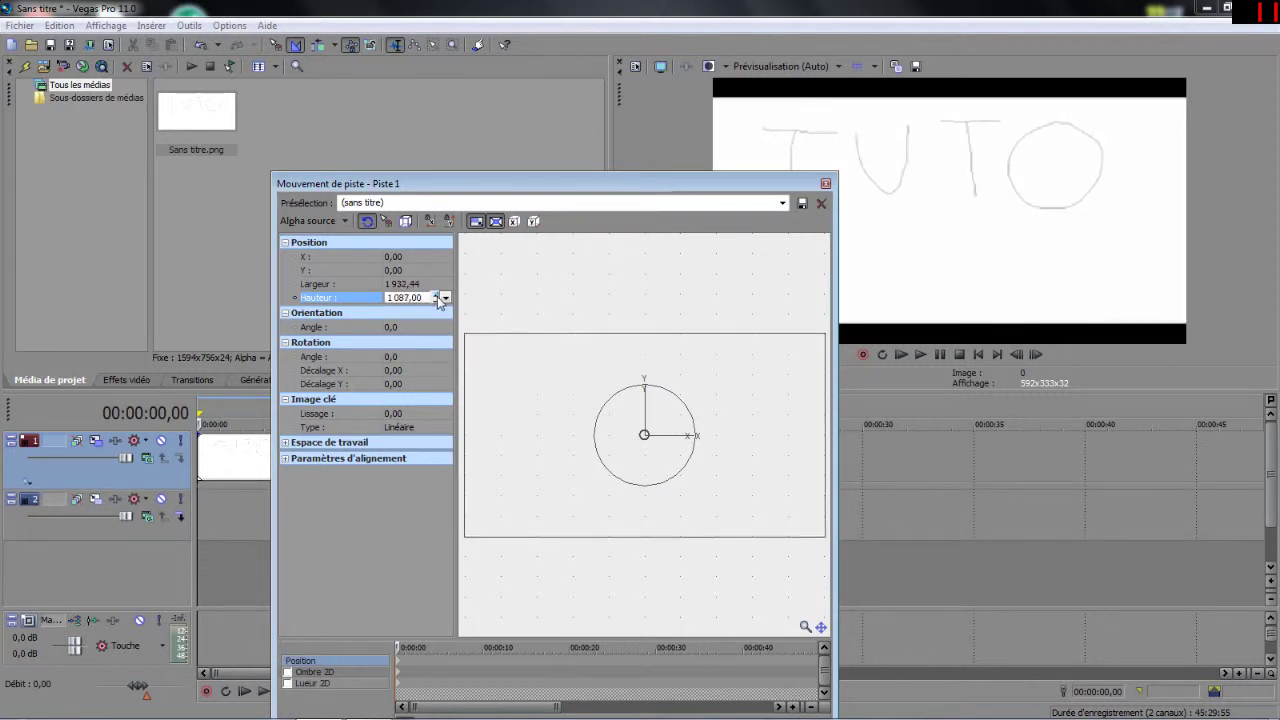
pyautogui.click(436, 295)
pyautogui.click(436, 295)
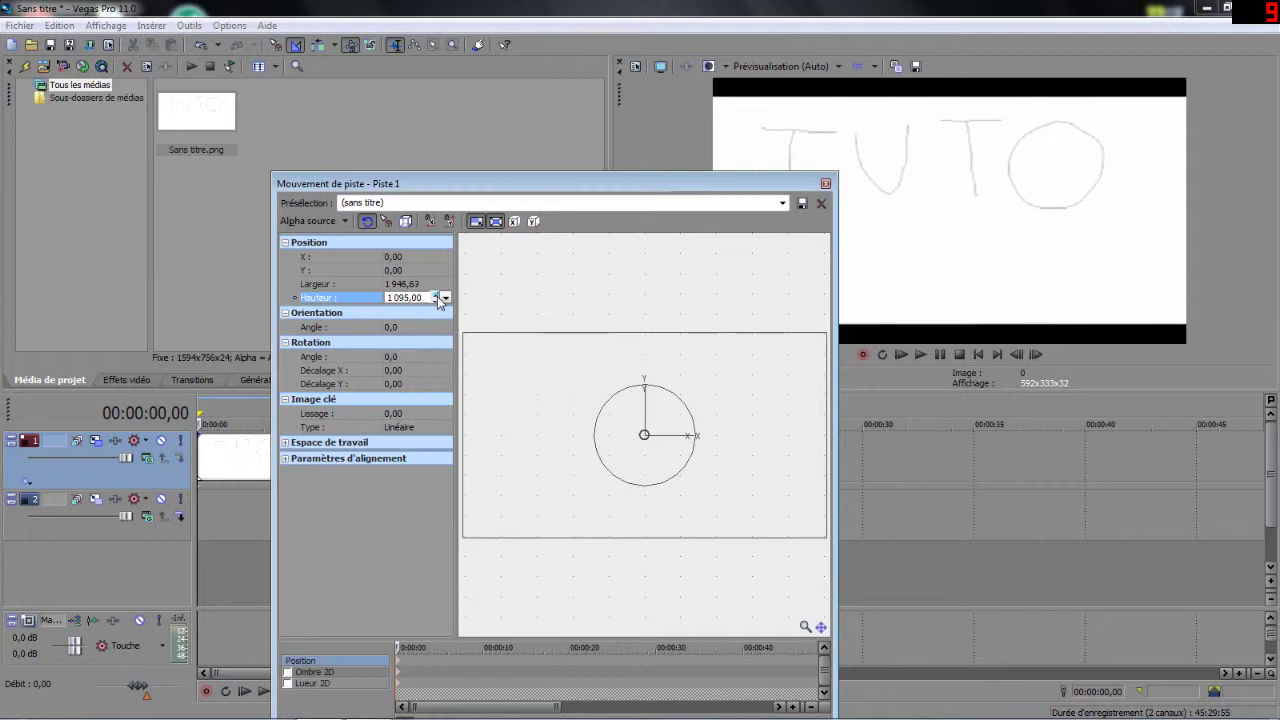
pyautogui.click(436, 295)
pyautogui.click(436, 295)
pyautogui.click(436, 295)
# - Try Hauteur values of 1400 and 1300 in track 1's Mouvement de piste settings
pyautogui.click(410, 297)
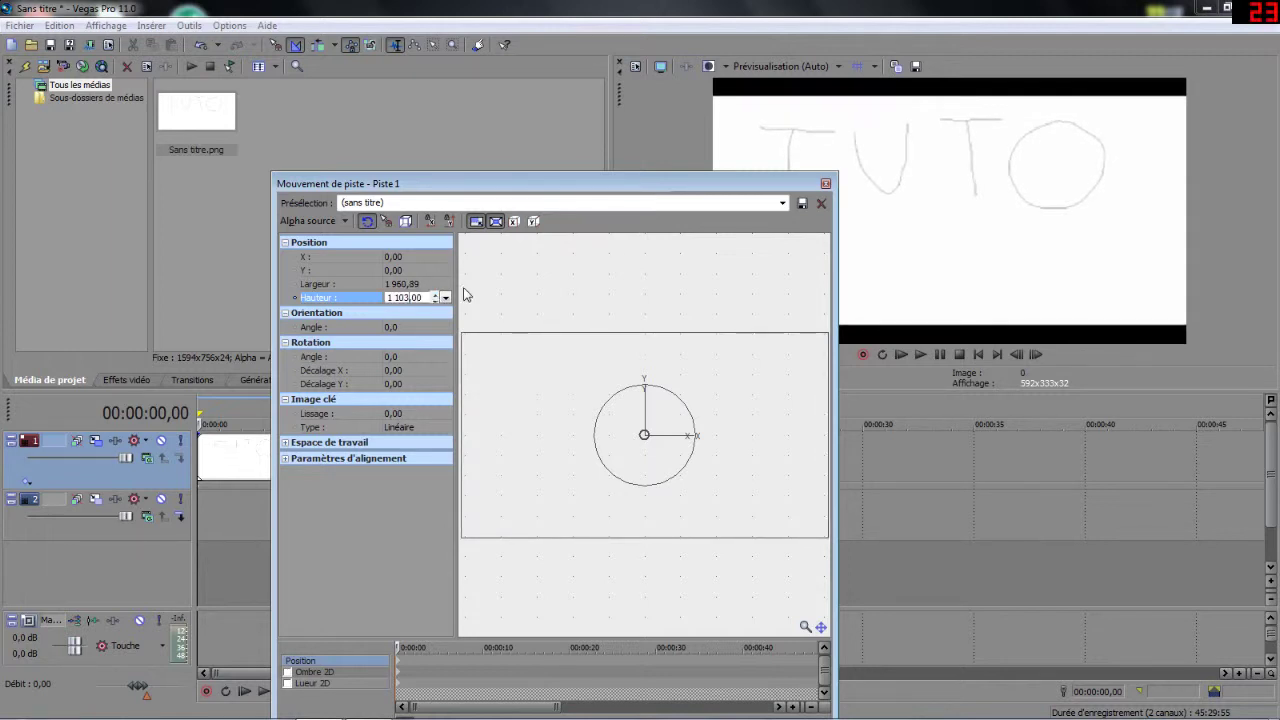
pyautogui.press('BackSpace')
pyautogui.press('BackSpace')
pyautogui.press('BackSpace')
pyautogui.write('4')
pyautogui.press('Return')
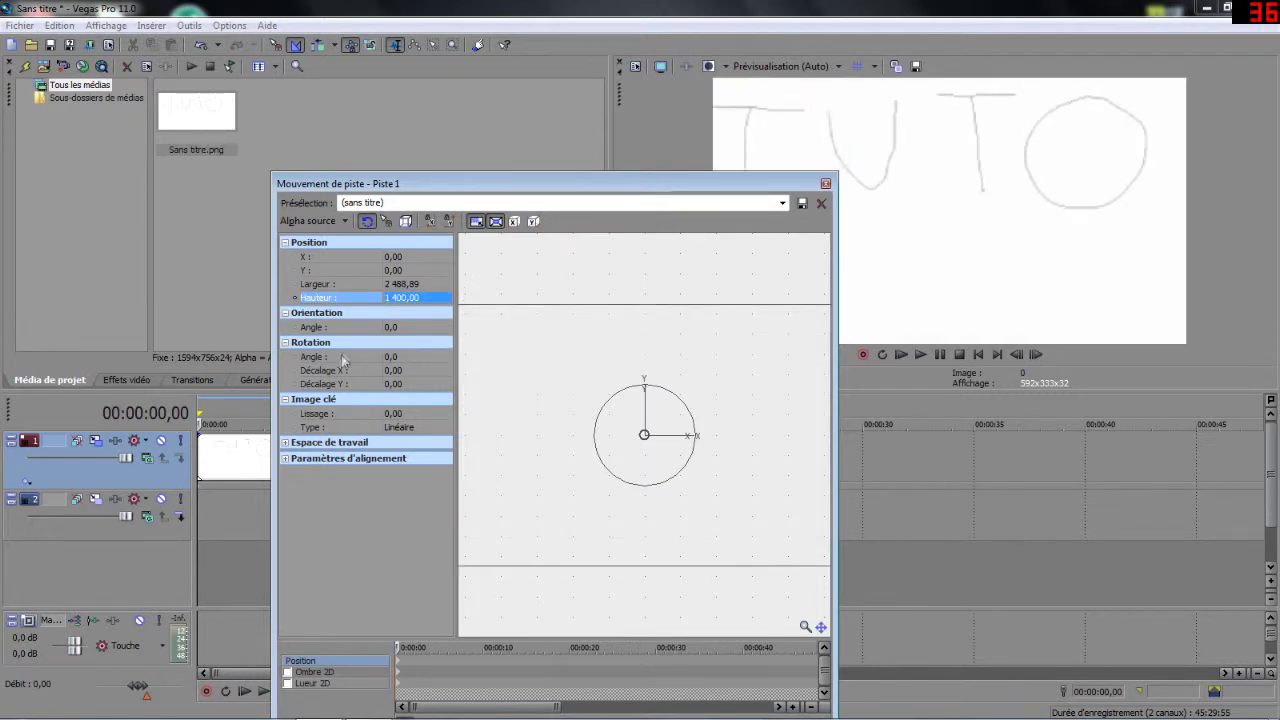
pyautogui.click(401, 297)
pyautogui.click(404, 297)
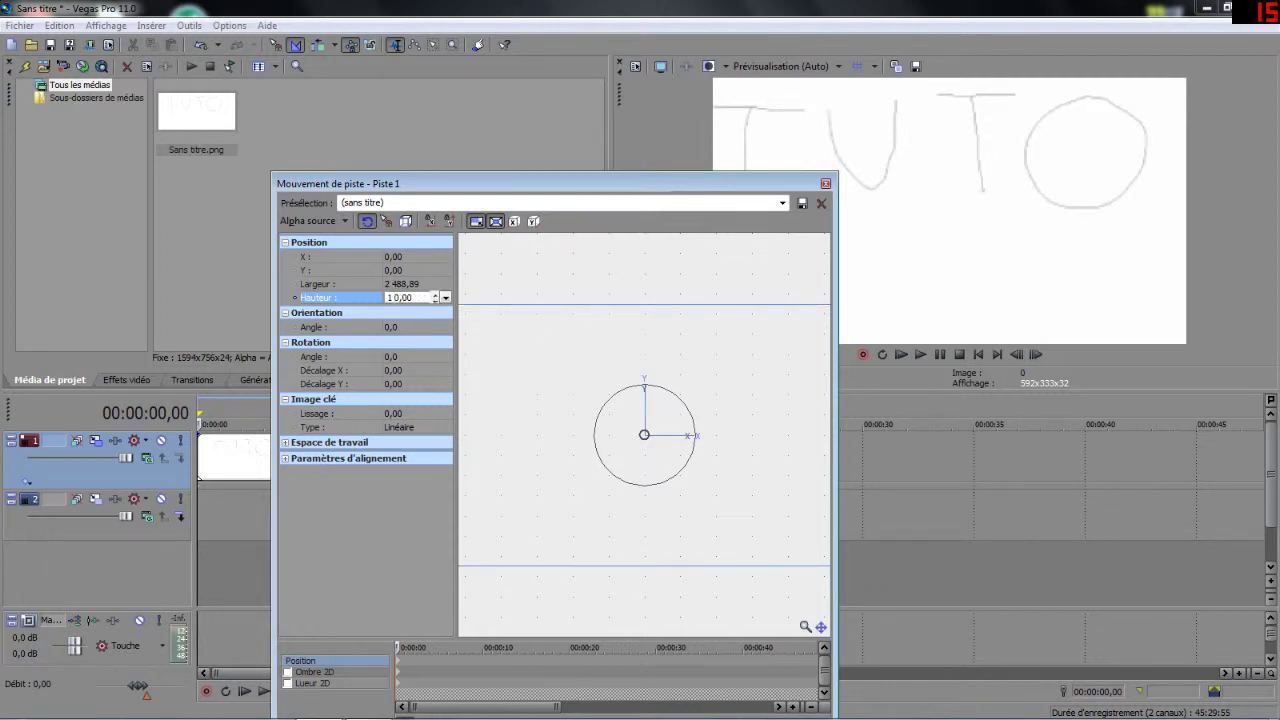
pyautogui.press('Return')
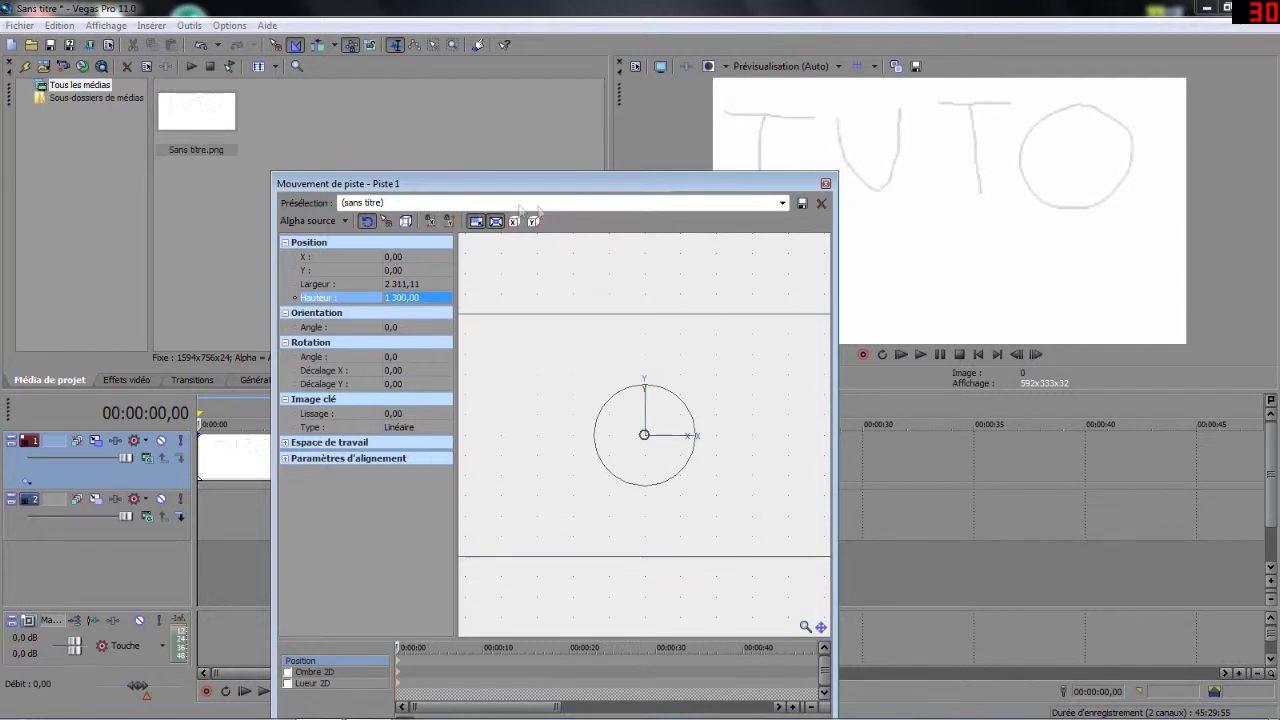
# - Try smaller Hauteur values of 1250 and 1270 for track 1's motion frame
pyautogui.click(405, 298)
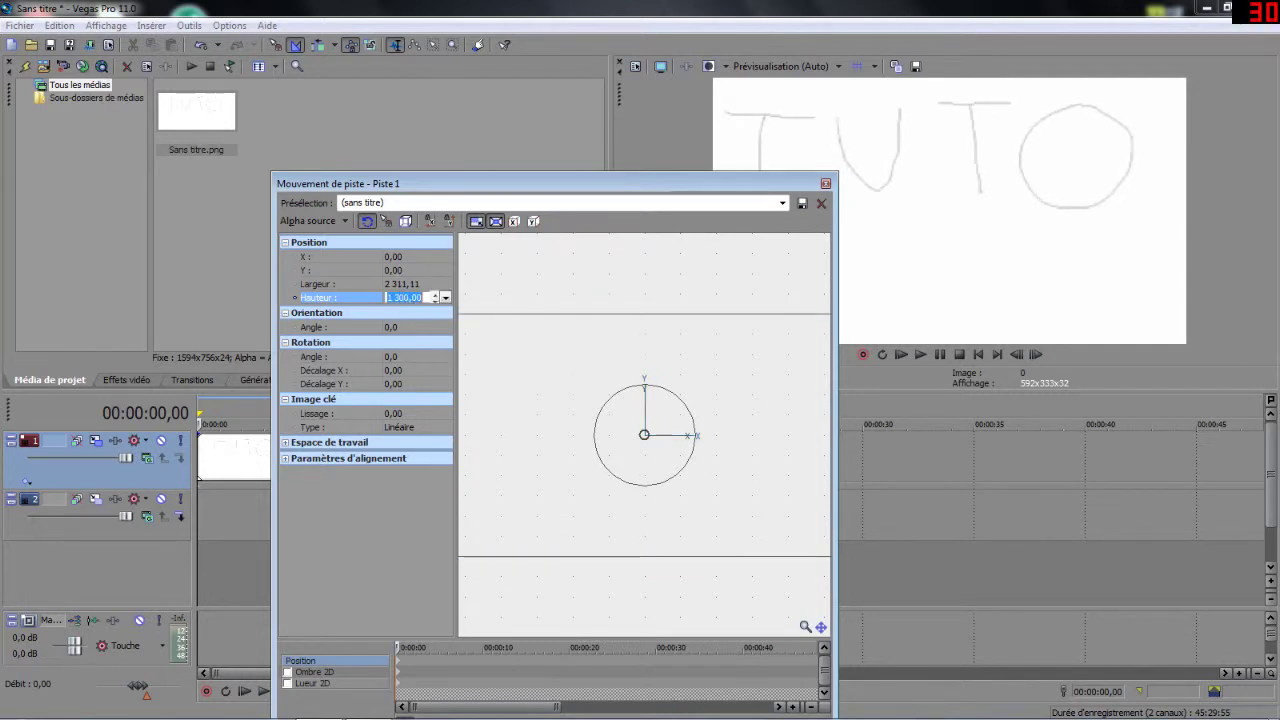
pyautogui.click(405, 298)
pyautogui.press('BackSpace')
pyautogui.press('BackSpace')
pyautogui.press('BackSpace')
pyautogui.write('250')
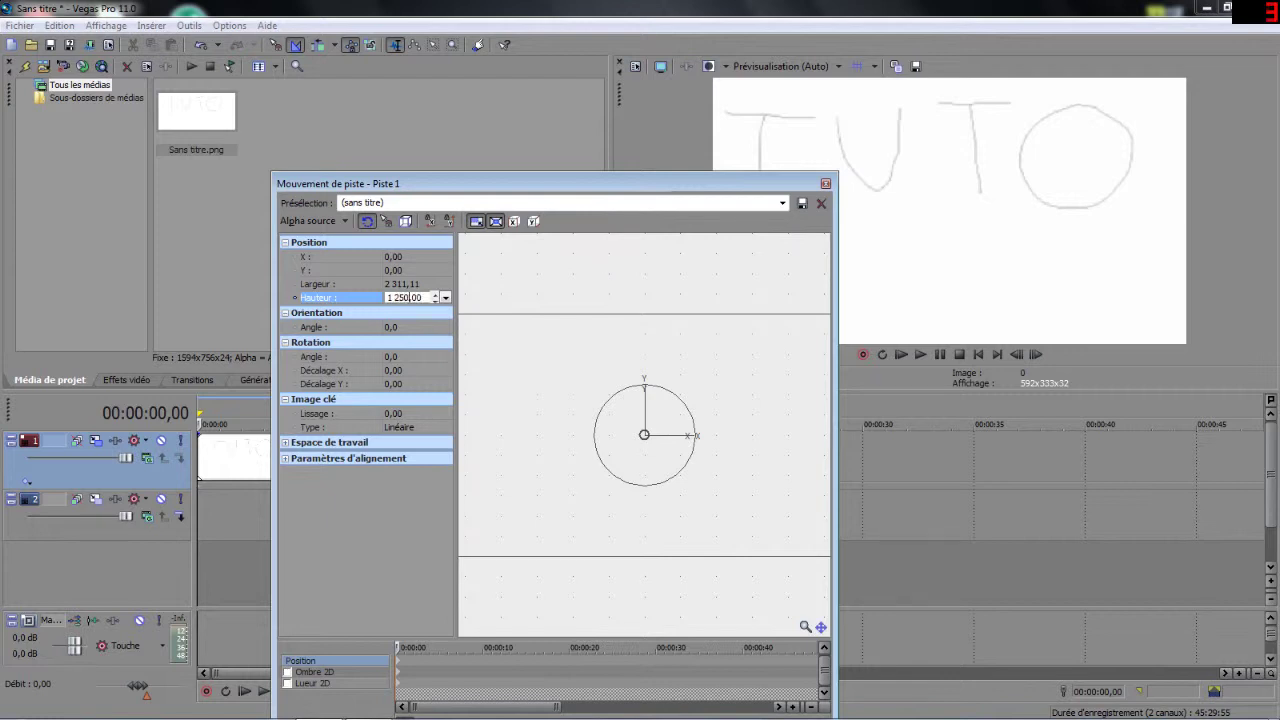
pyautogui.press('Return')
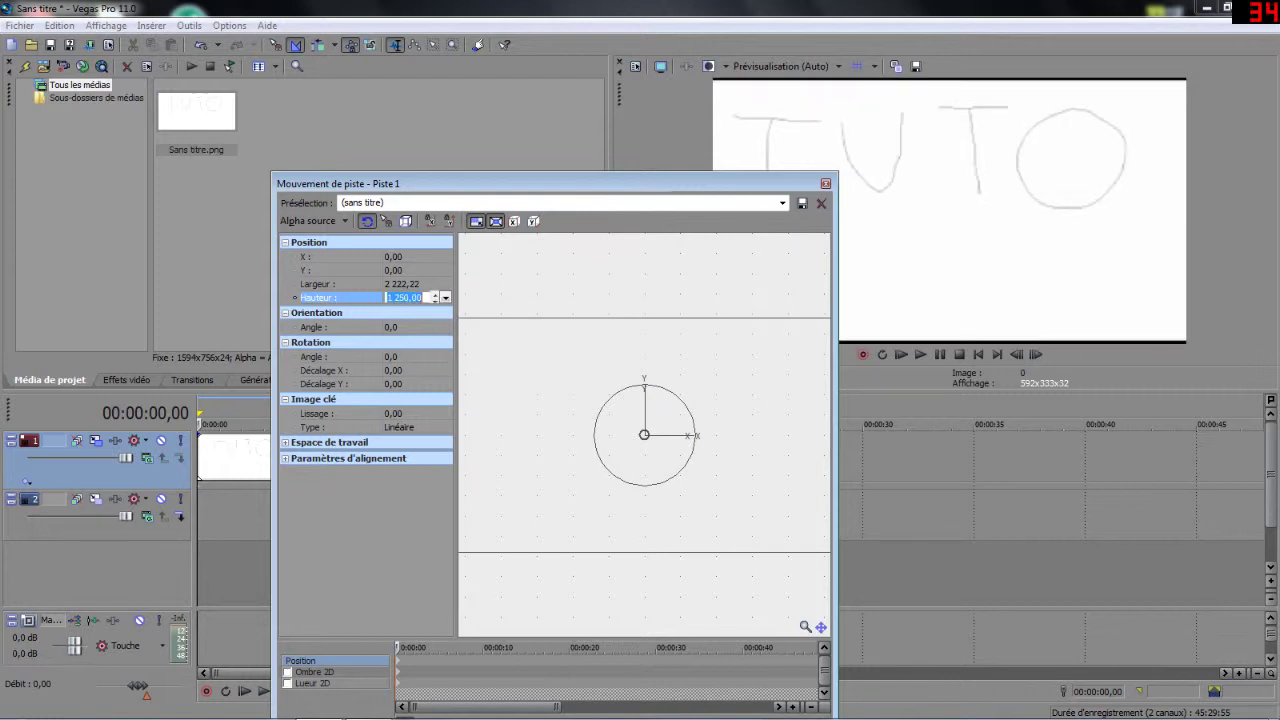
pyautogui.click(398, 297)
pyautogui.write('7')
pyautogui.press('Return')
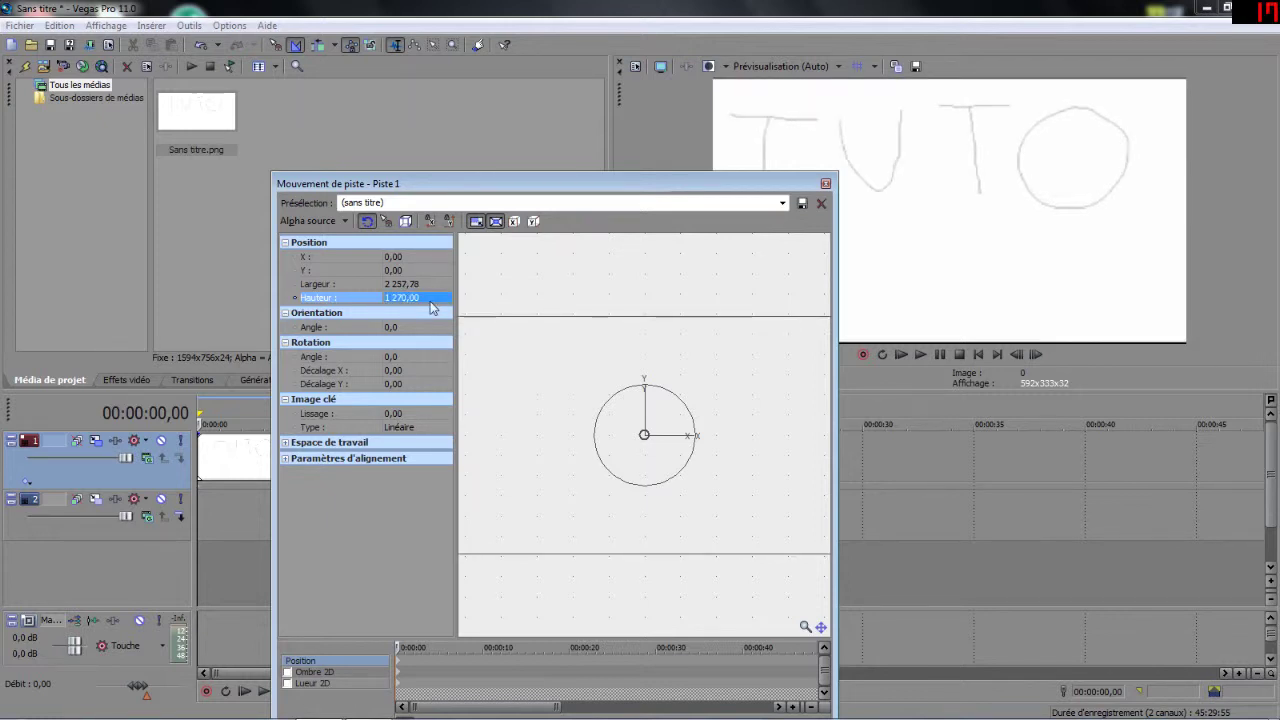
# - Set Hauteur of track 1's motion frame to 1280 and close the Mouvement de piste window
pyautogui.click(415, 298)
pyautogui.click(397, 297)
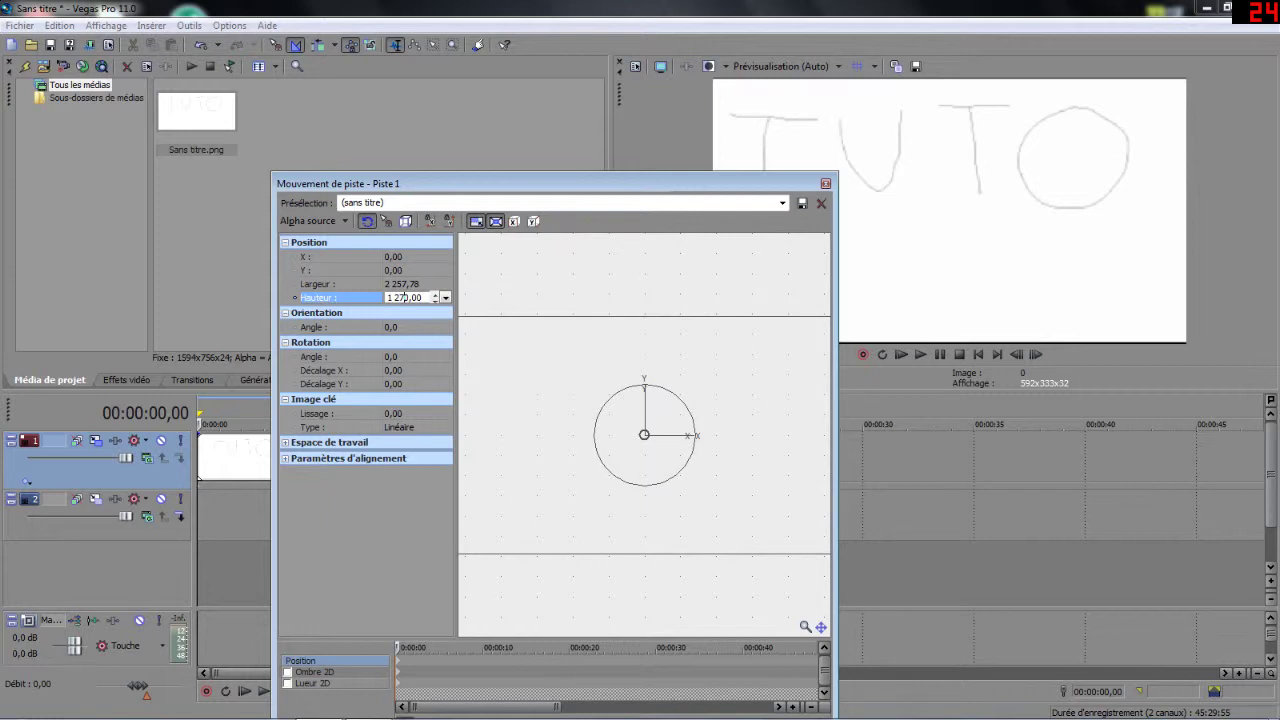
pyautogui.press('Delete')
pyautogui.write('8')
pyautogui.press('Return')
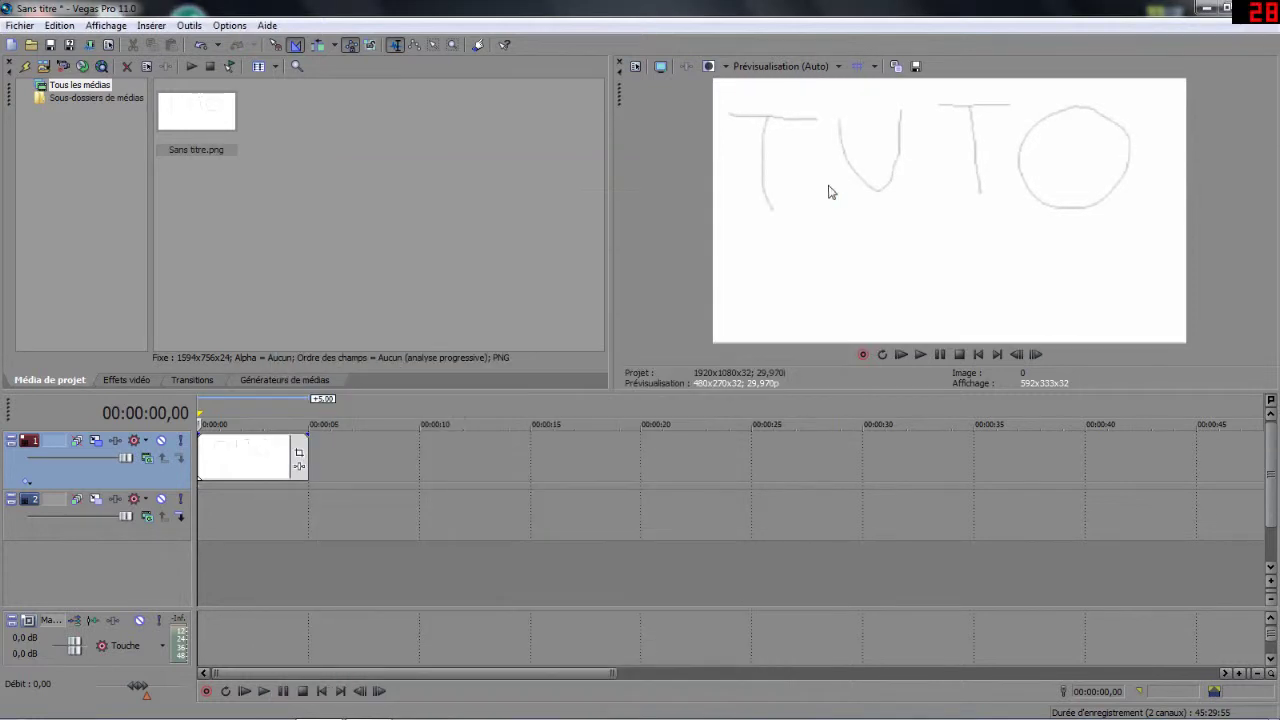
pyautogui.click(825, 183)
# - Remove the enlarged image event from track 1 and place a fresh copy of Sans titre.png at the timeline's start
pyautogui.rightClick(270, 458)
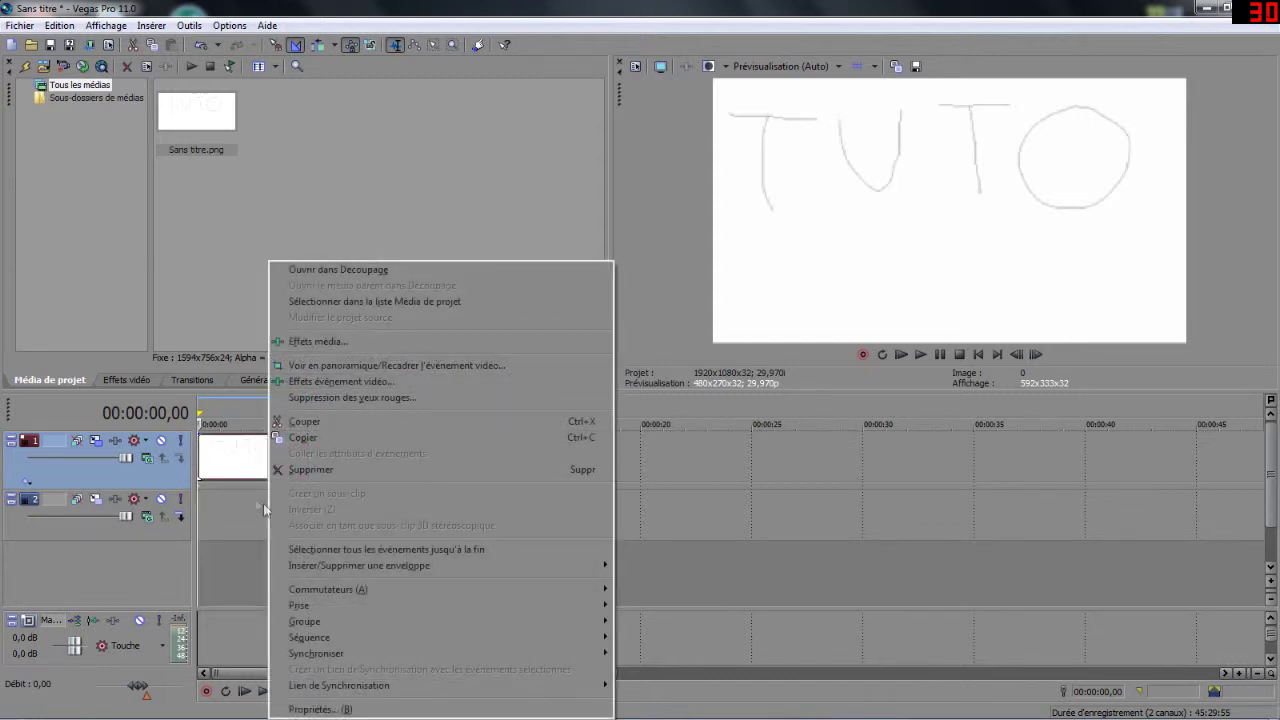
pyautogui.click(310, 469)
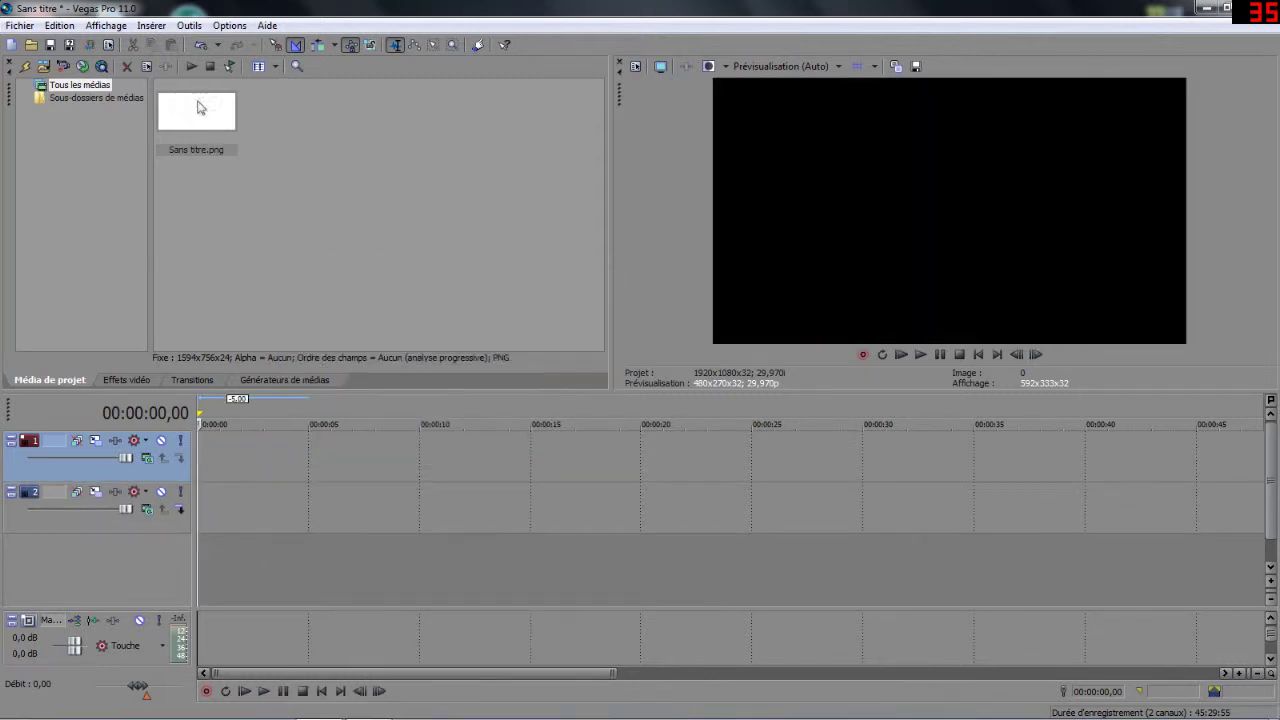
pyautogui.moveTo(205, 105); pyautogui.dragTo(196, 455)
# - Disable "Conserver les proportions" in the properties of the newly placed image event on track 1
pyautogui.rightClick(220, 458)
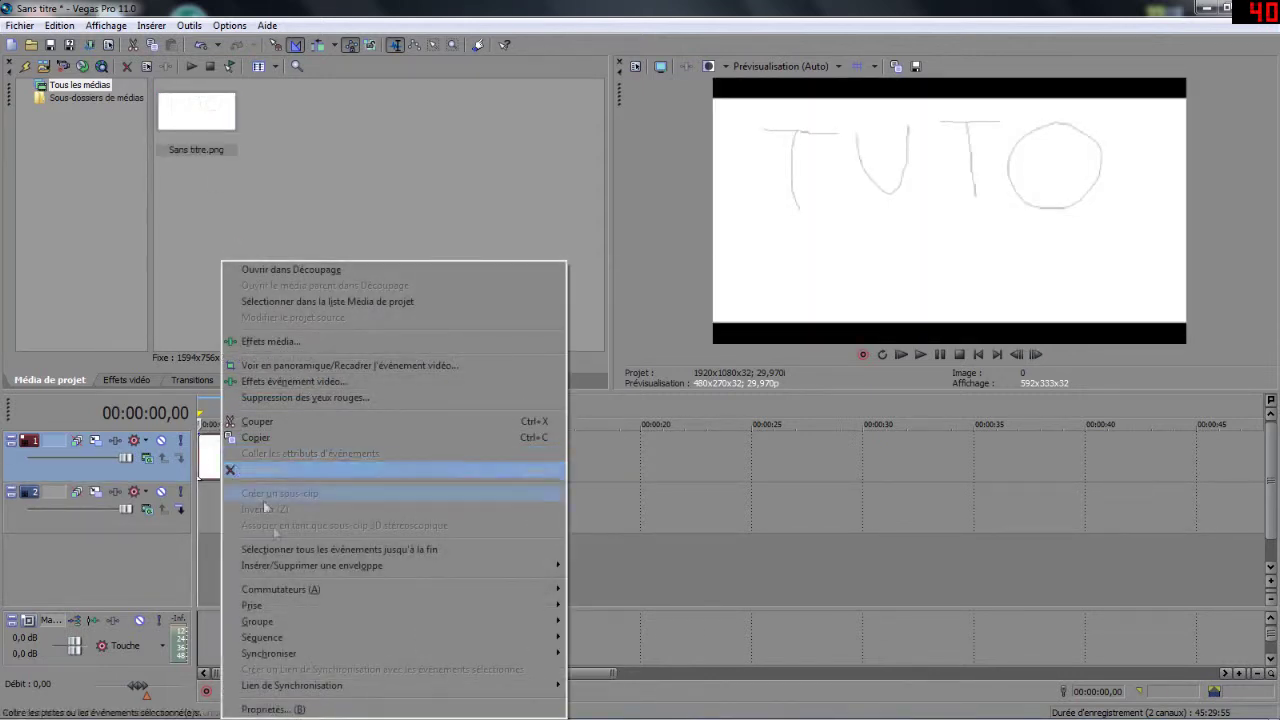
pyautogui.click(290, 705)
pyautogui.click(518, 231)
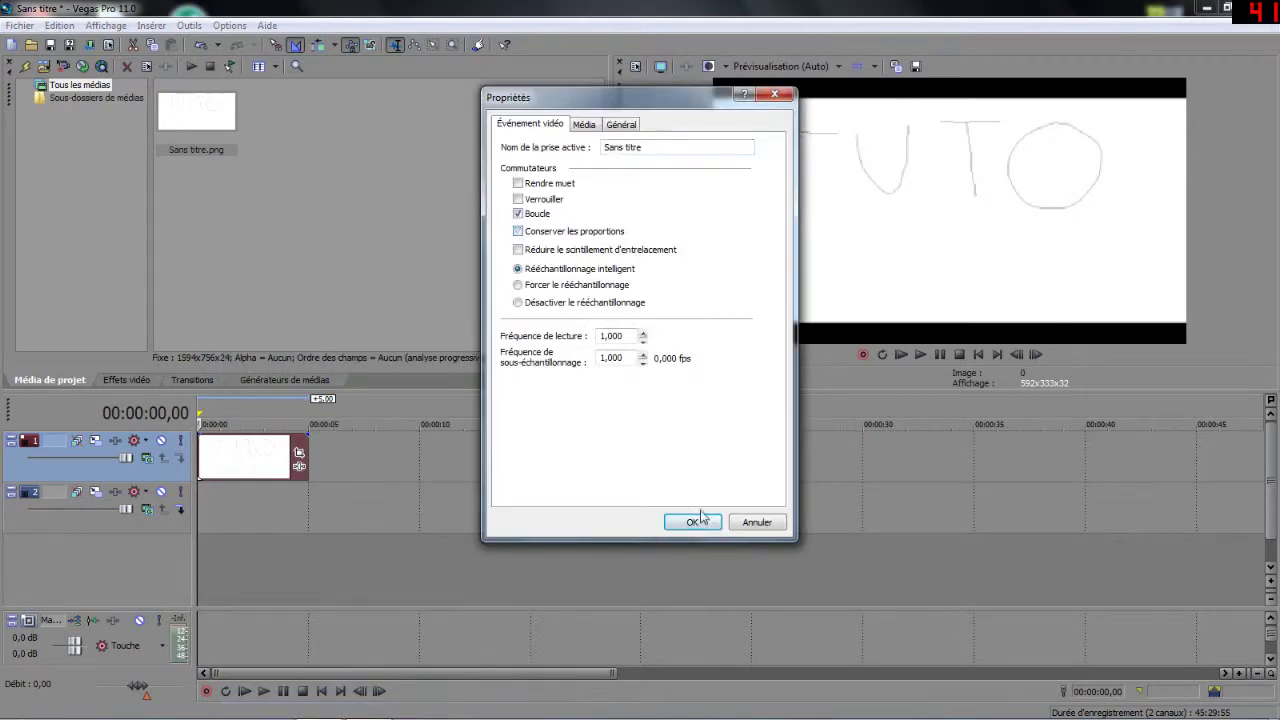
pyautogui.click(690, 521)
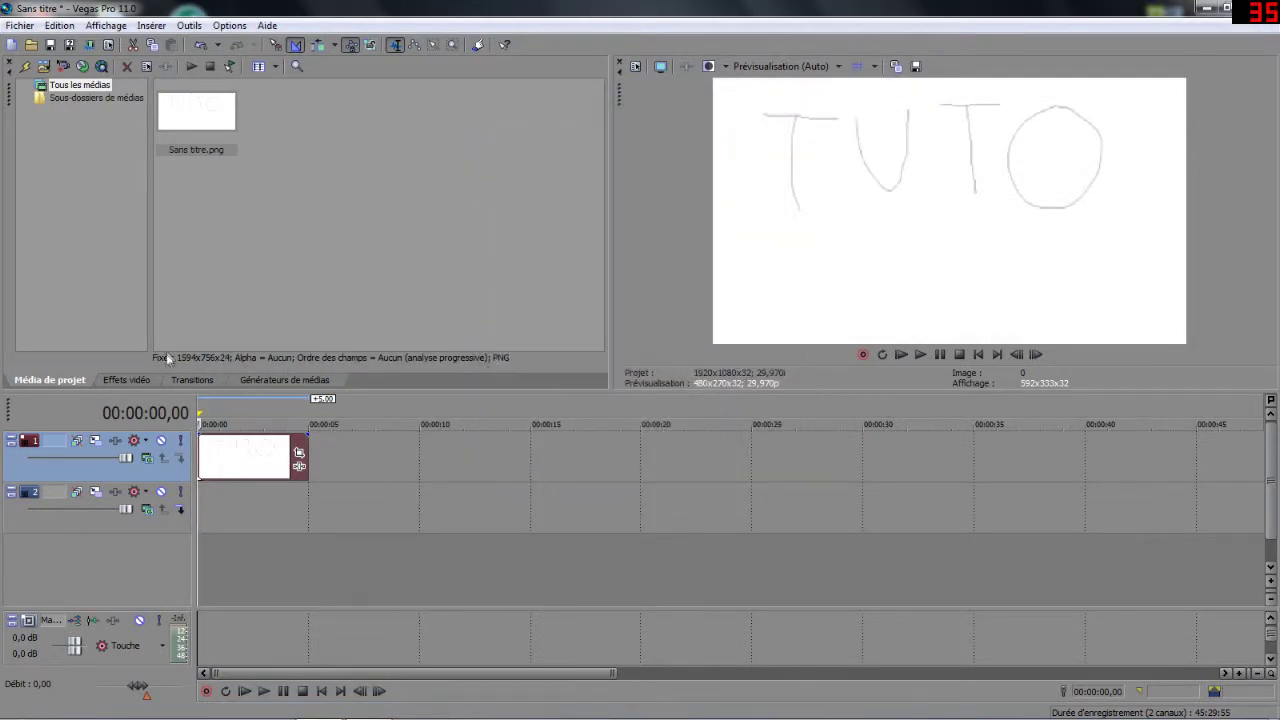